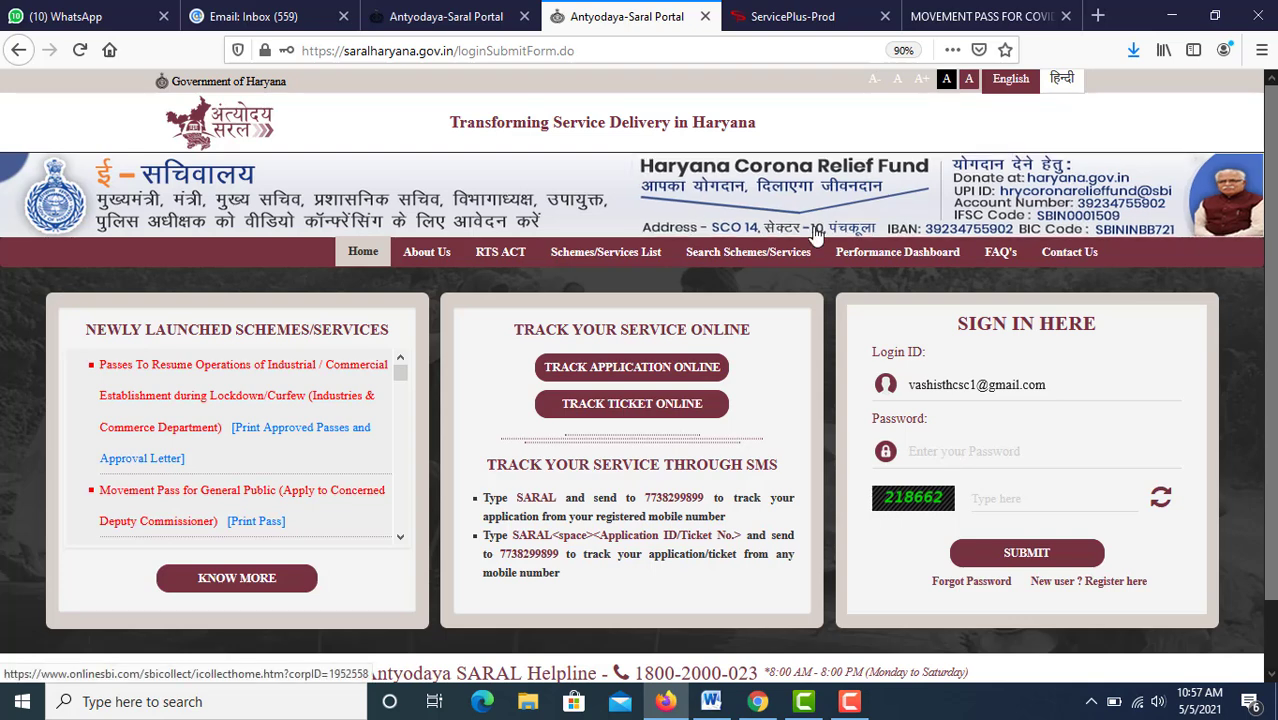
# Step: Open the application to resume operations of industrial/commercial establishments during Lockdown/Curfew and download its declaration form
pyautogui.click(777, 18)
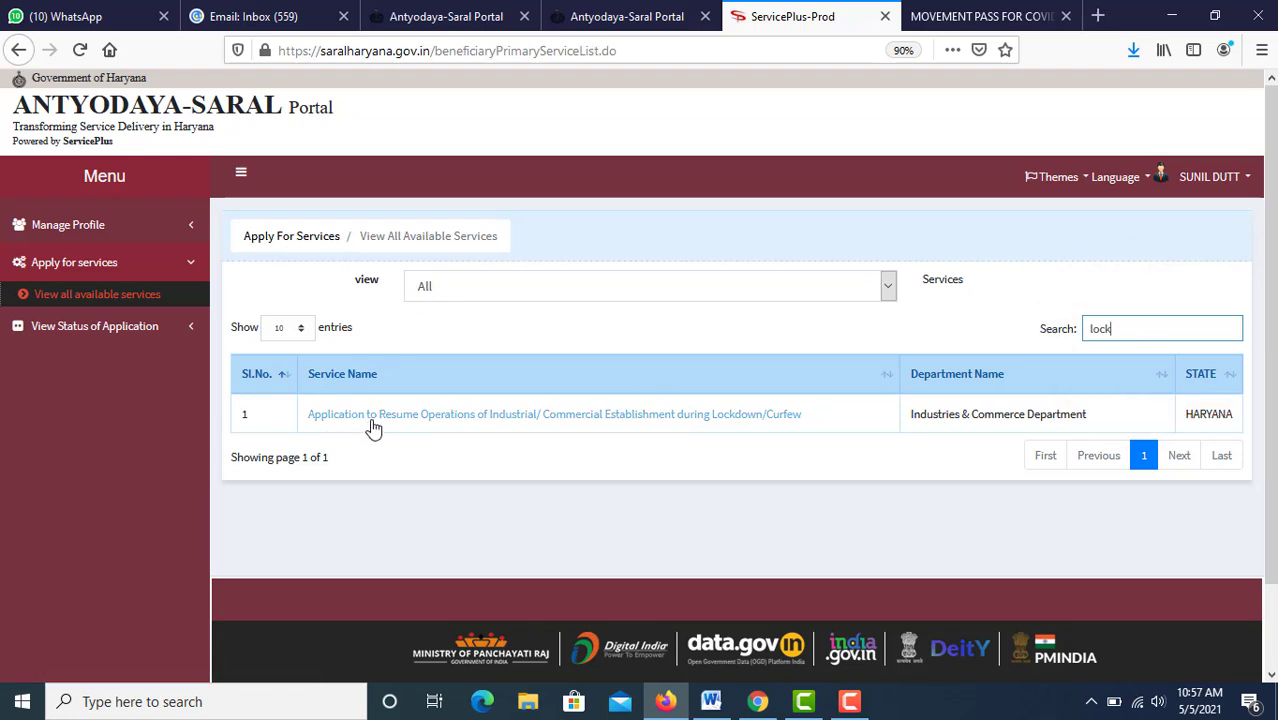
pyautogui.click(636, 420)
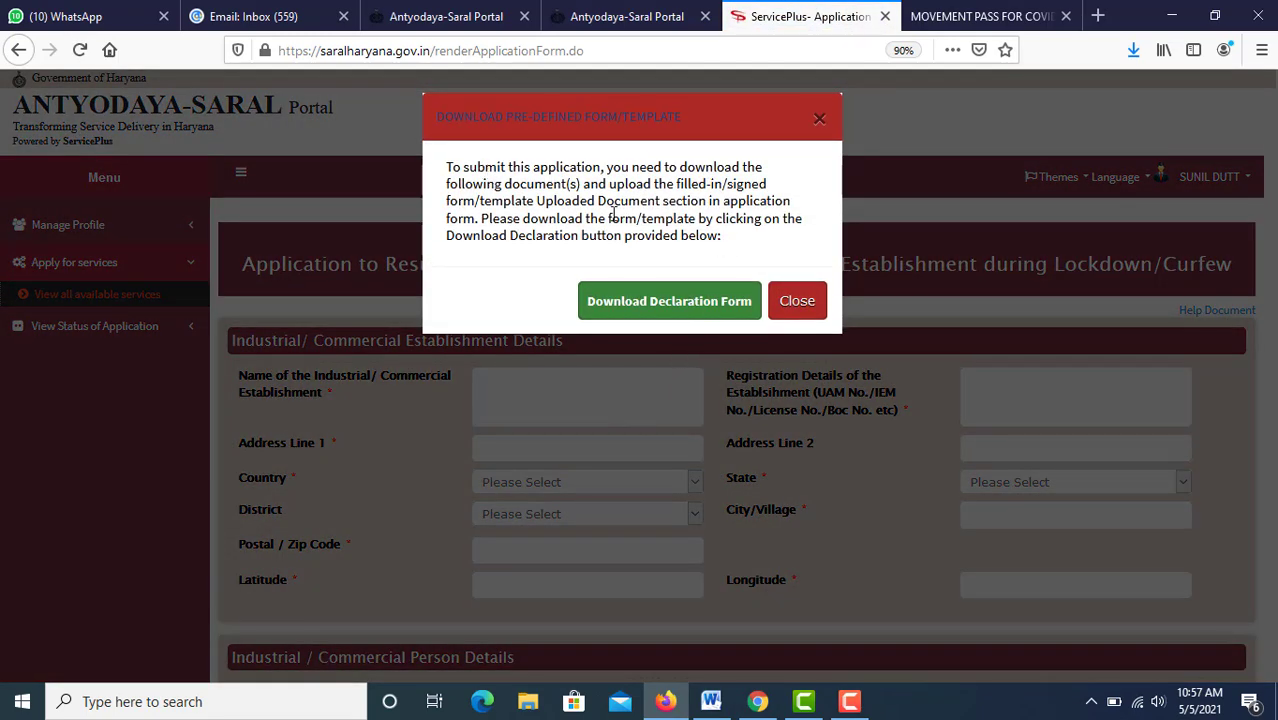
pyautogui.click(675, 310)
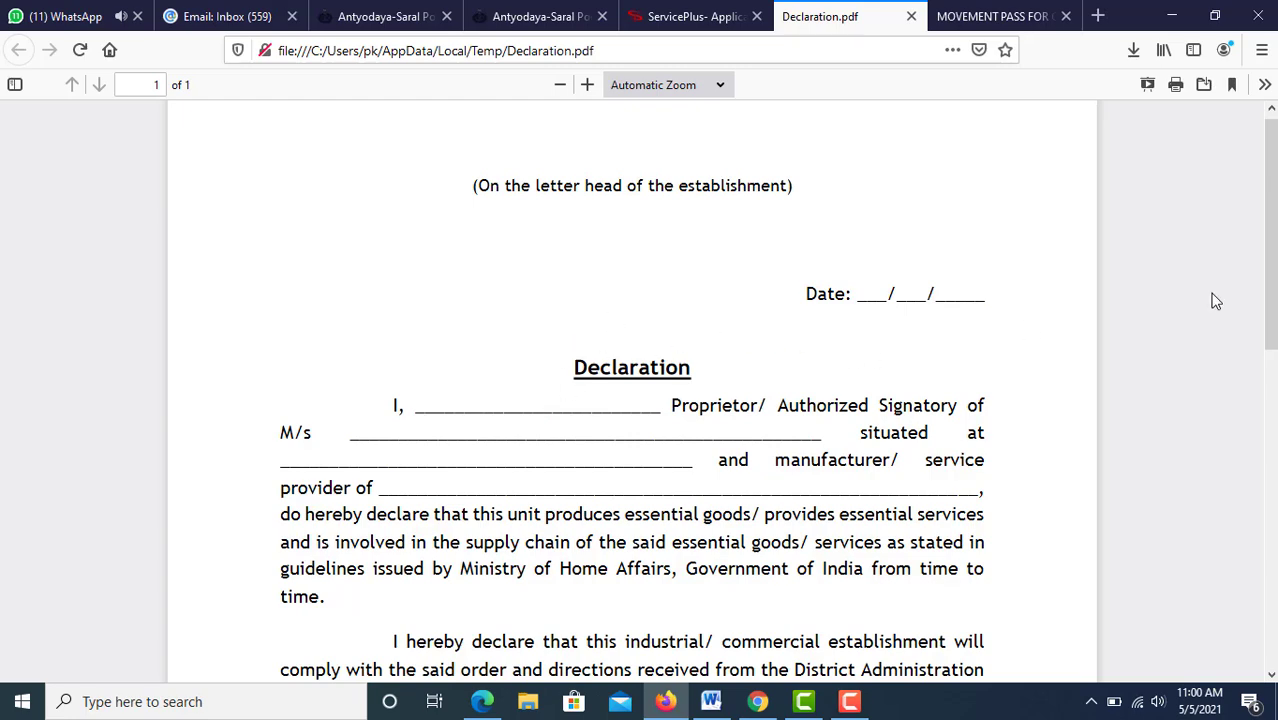
# Step: Examine the blanks in Declaration.pdf for the signatory, establishment name, address and goods or services provided
pyautogui.moveTo(1271, 245); pyautogui.dragTo(1247, 300)
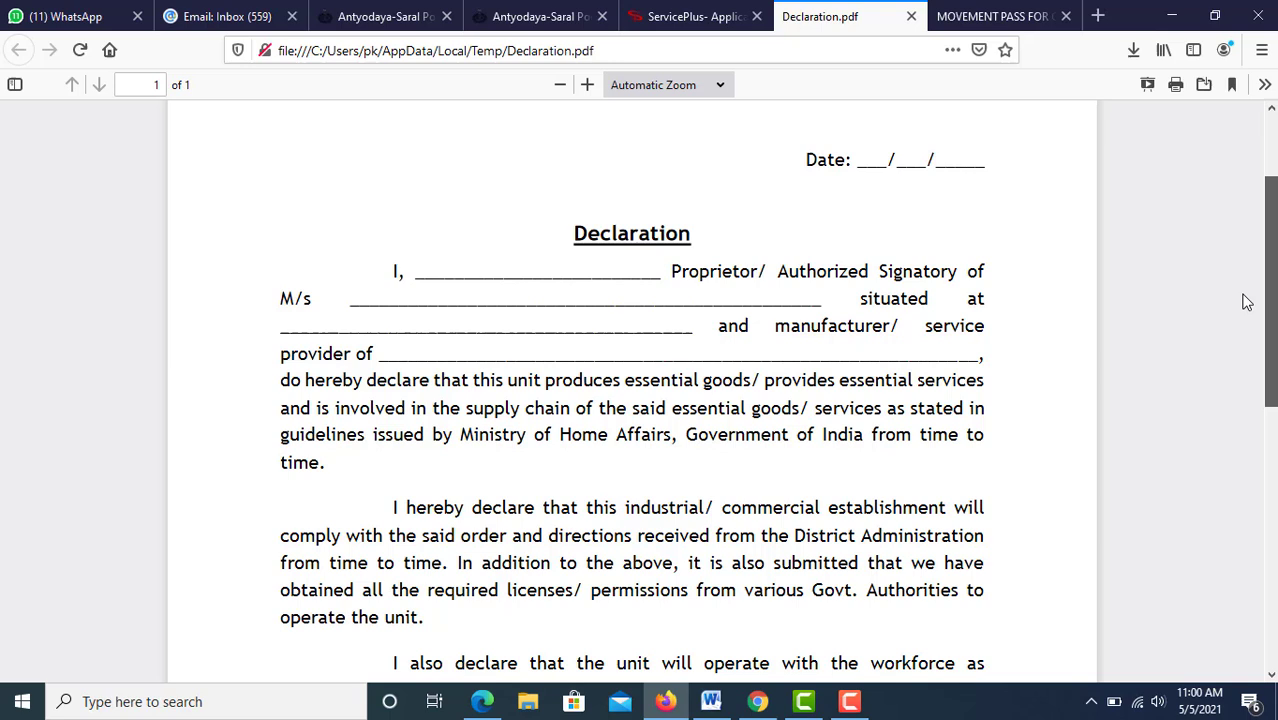
pyautogui.doubleClick(422, 277)
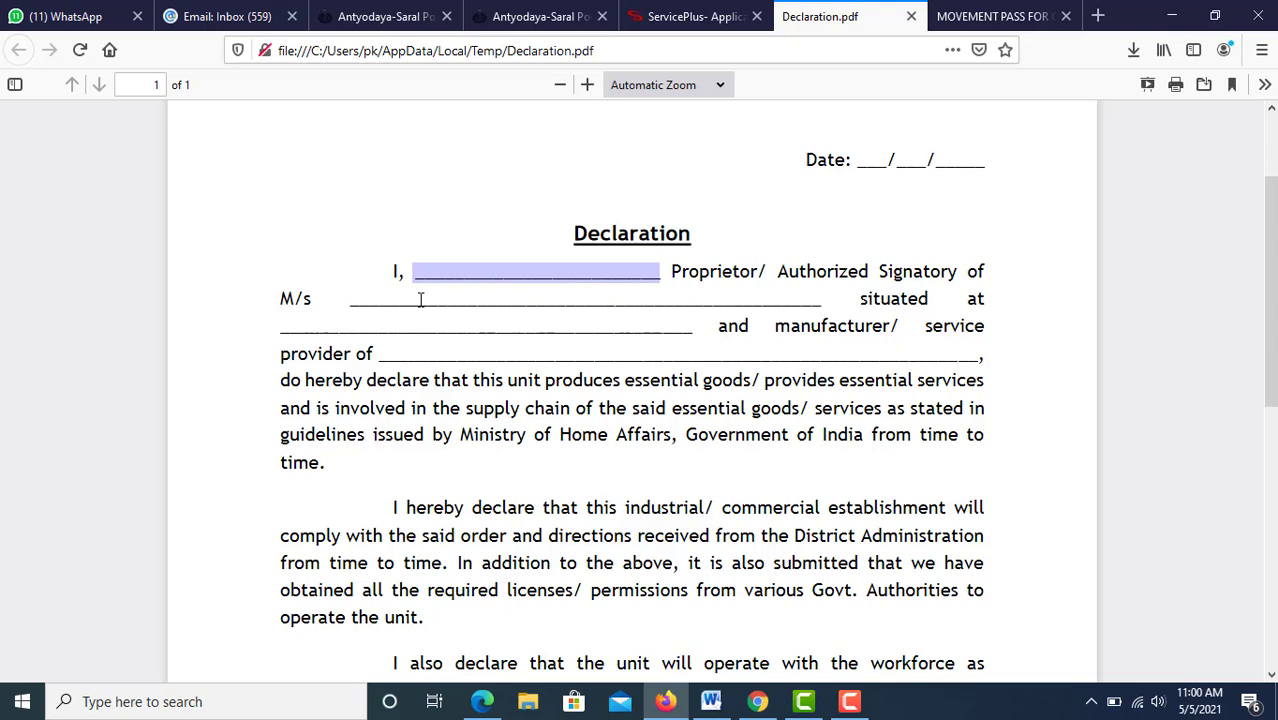
pyautogui.doubleClick(420, 300)
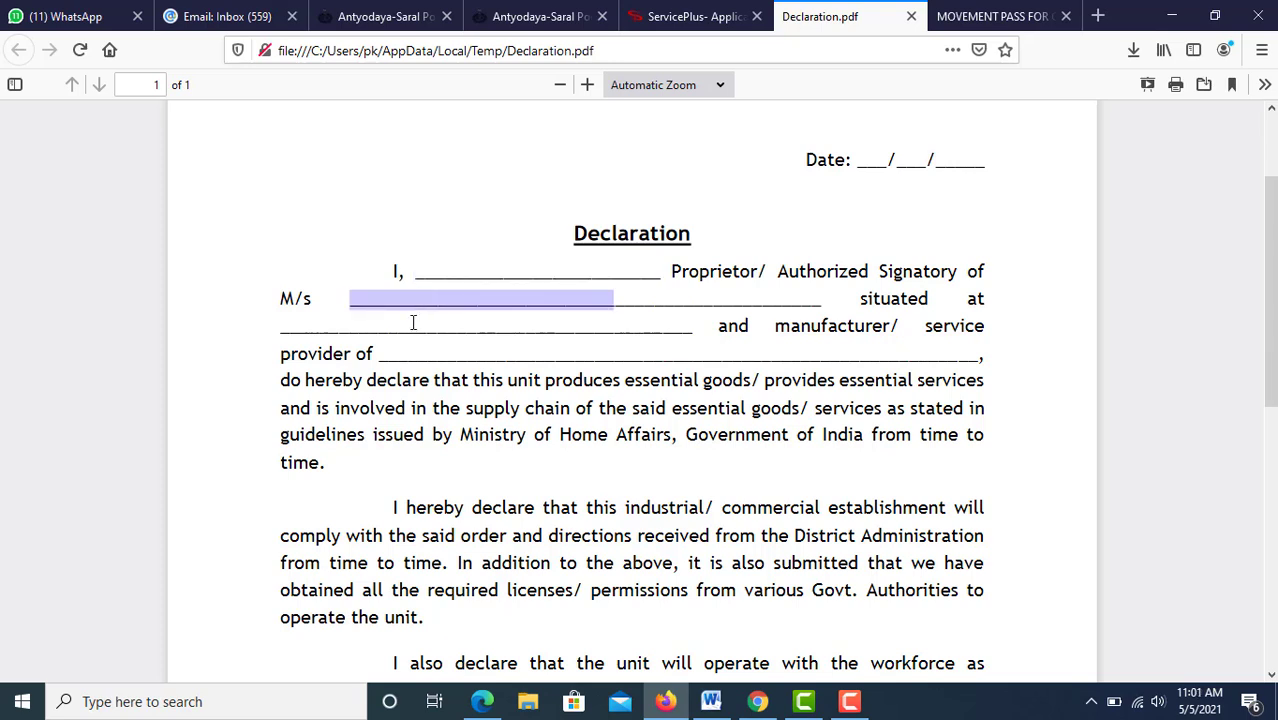
pyautogui.doubleClick(410, 329)
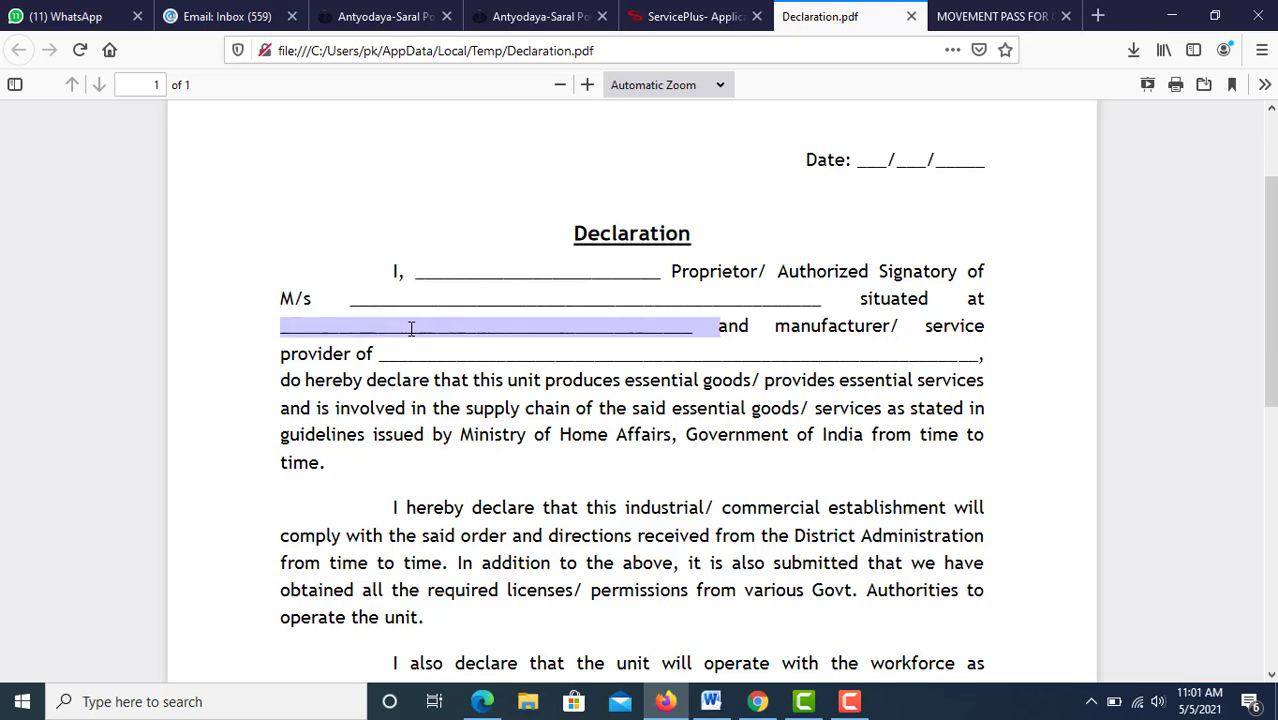
pyautogui.doubleClick(446, 354)
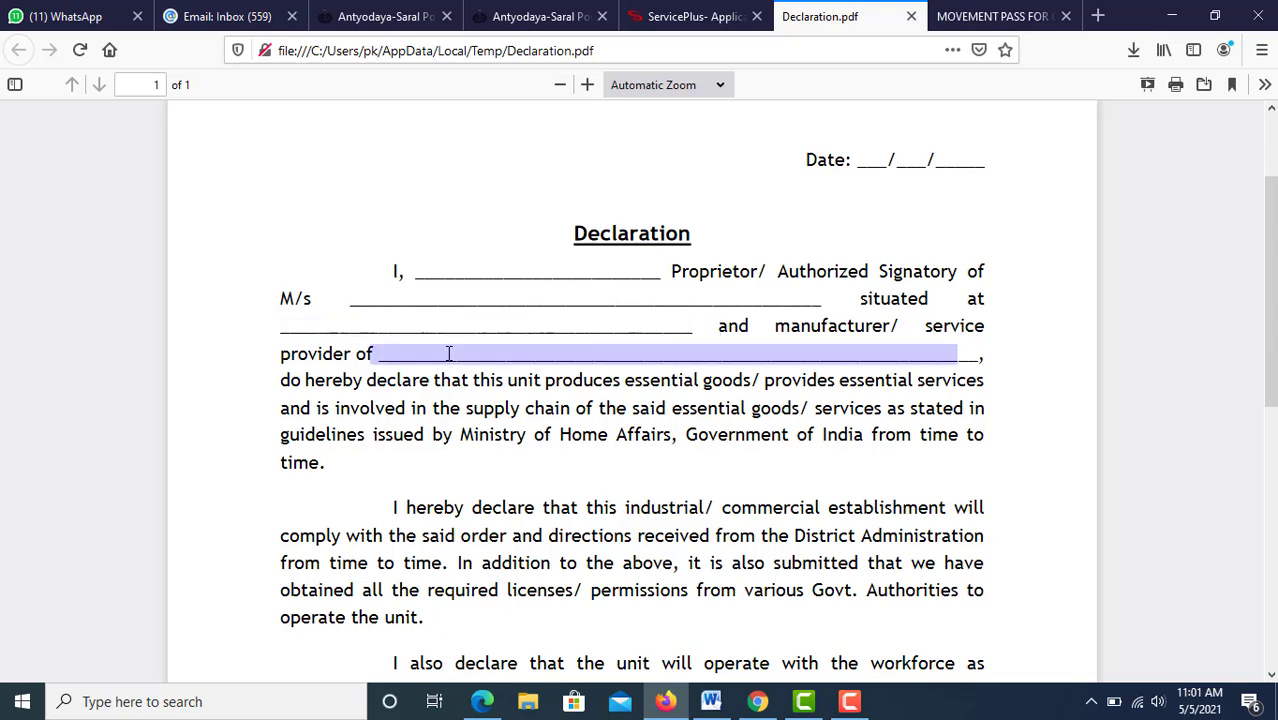
# Step: Switch to the scanned PDF in Microsoft Edge and review the signatory details and signature on the completed declaration
pyautogui.click(1172, 13)
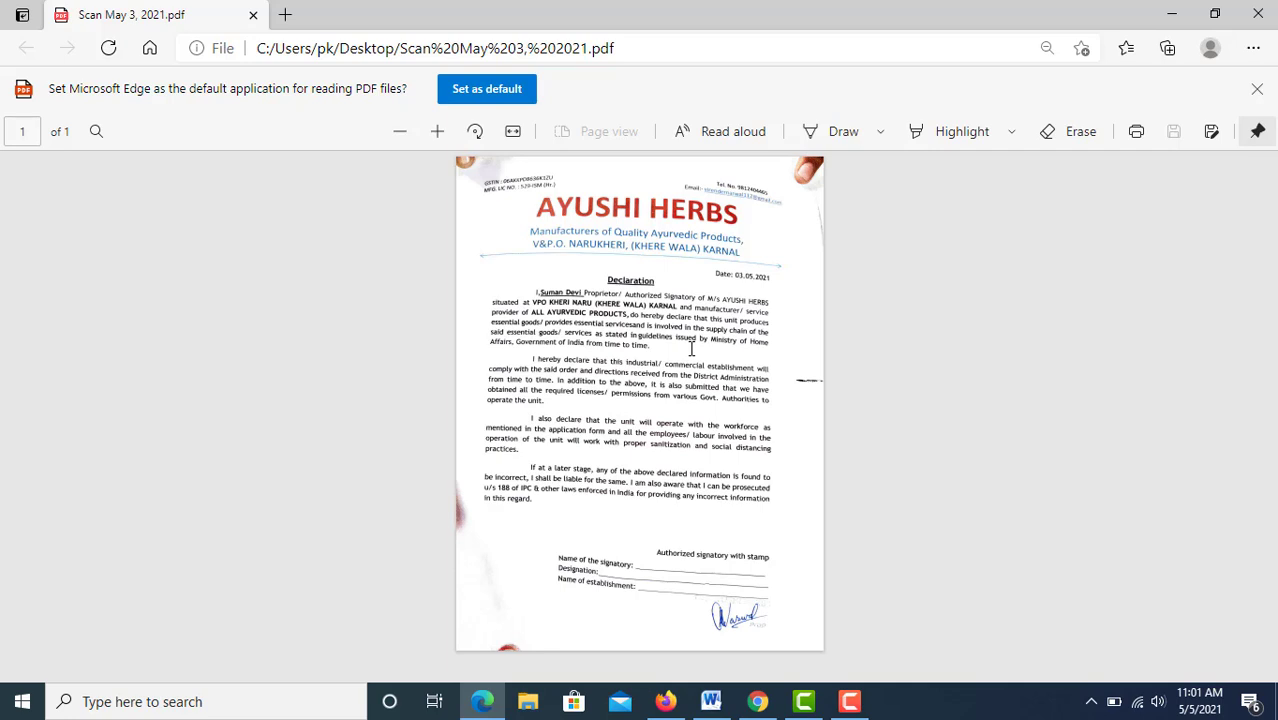
pyautogui.doubleClick(553, 291)
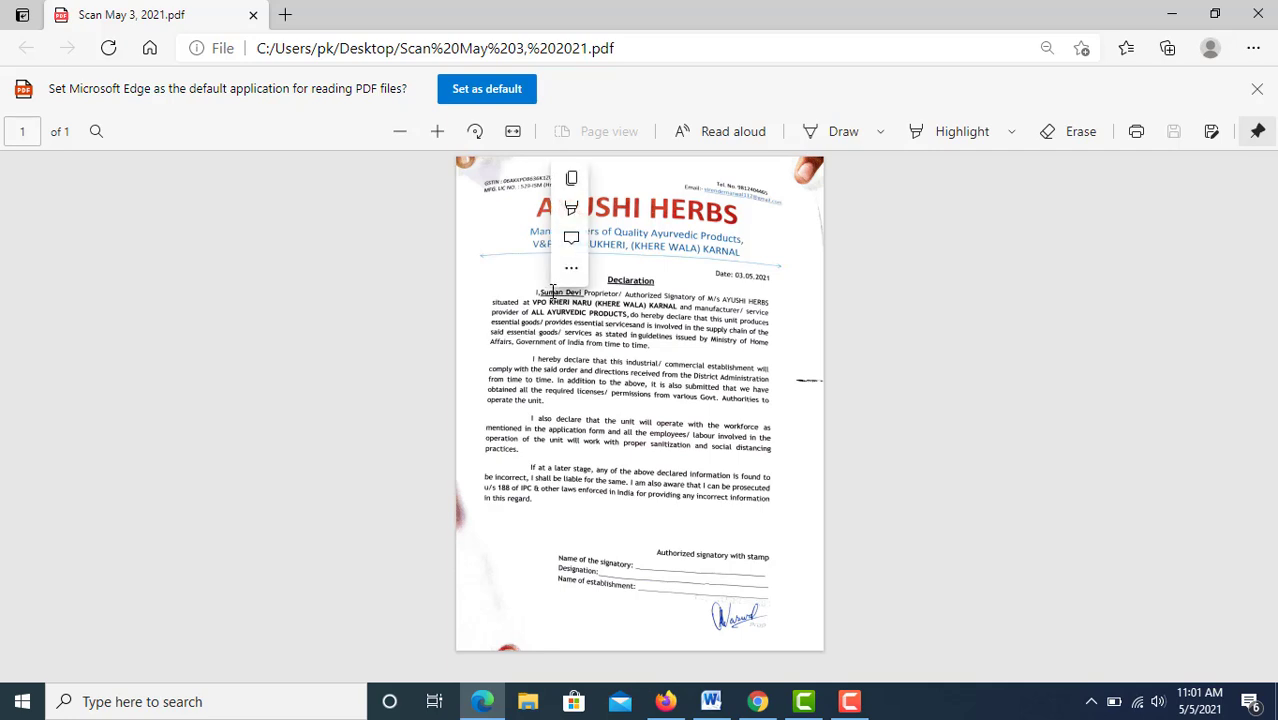
pyautogui.click(630, 490)
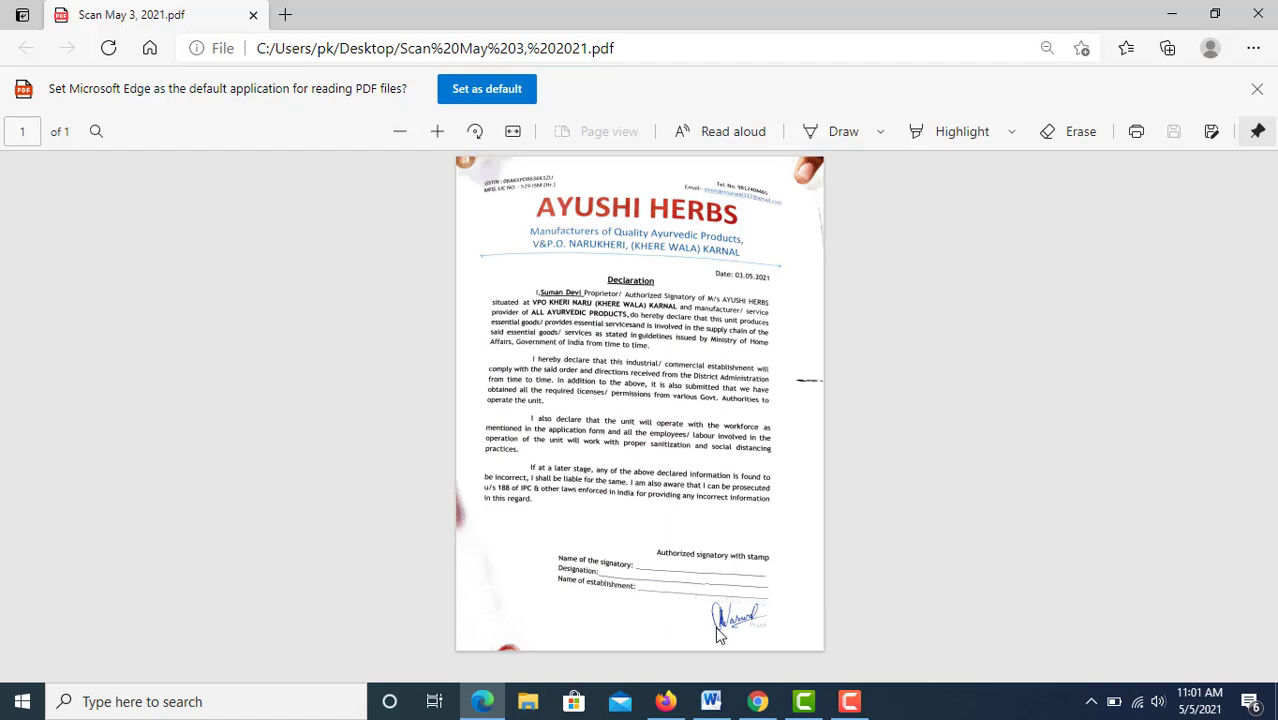
# Step: Return to the application form in Firefox and dismiss the declaration download notice
pyautogui.click(757, 704)
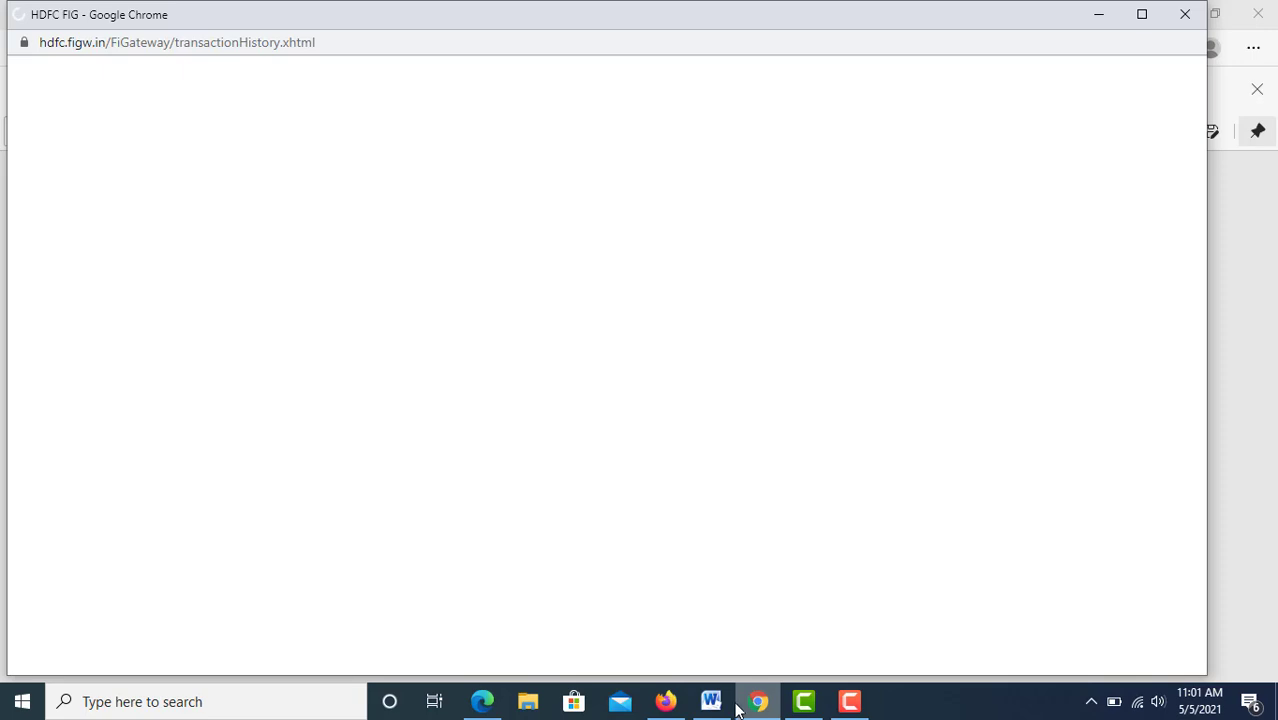
pyautogui.click(668, 703)
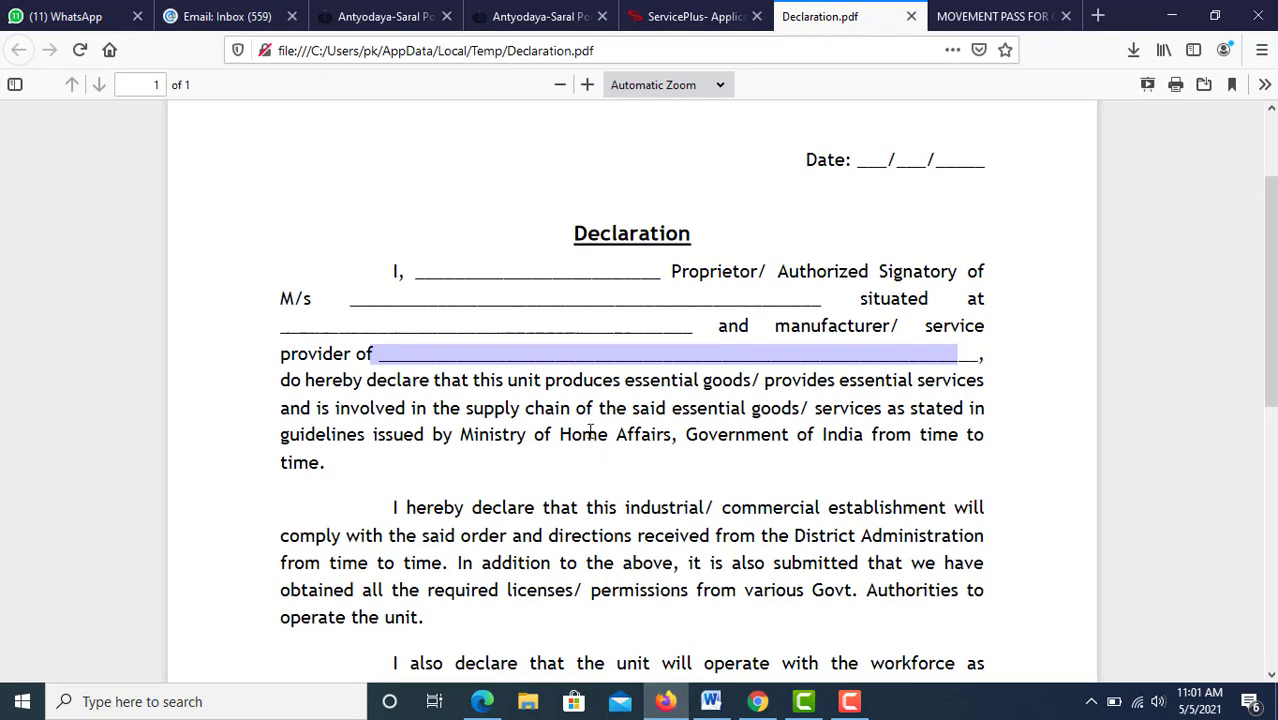
pyautogui.click(686, 22)
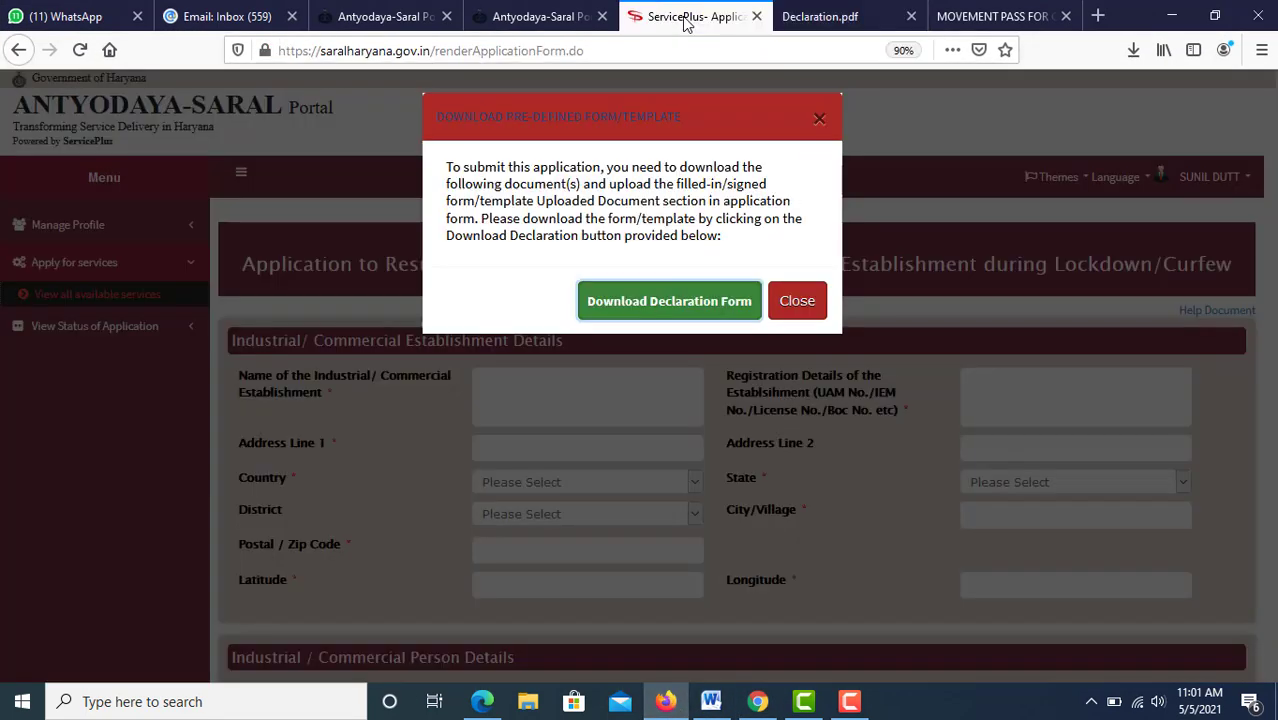
pyautogui.click(799, 301)
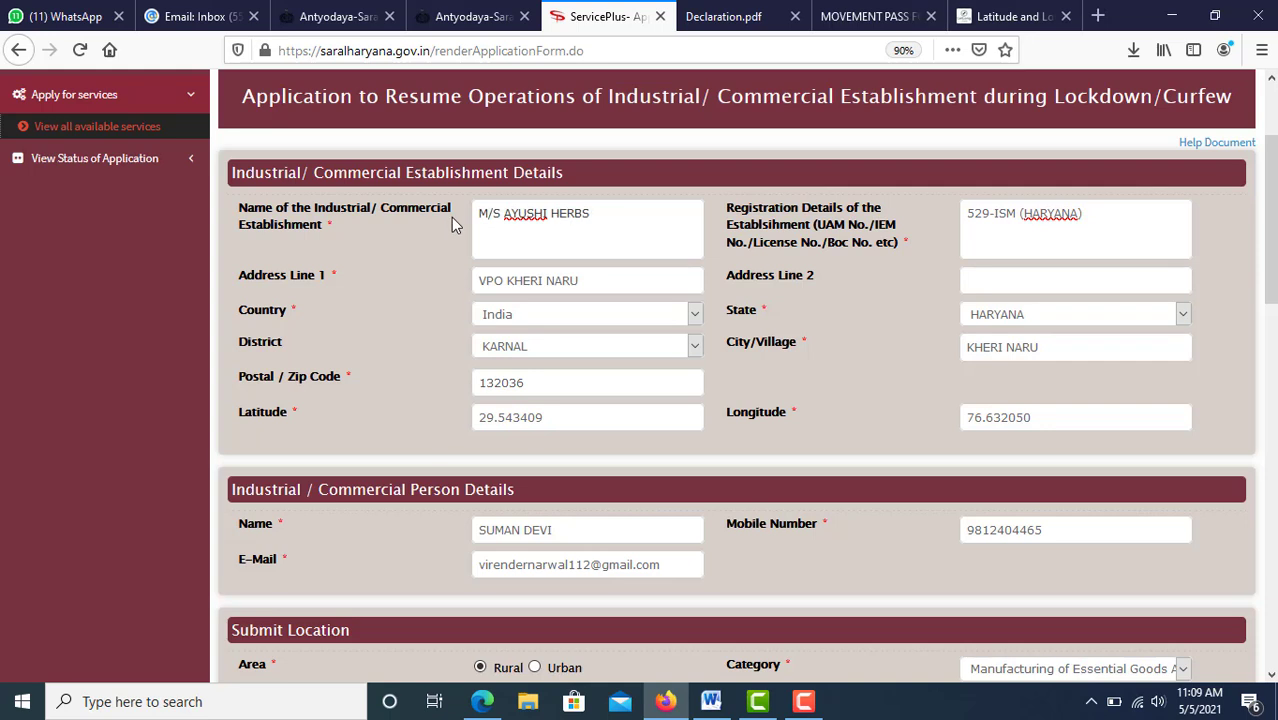
# Step: Review the establishment details in the form and the village's latitude and longitude lookup on LatLong.net
pyautogui.click(1014, 229)
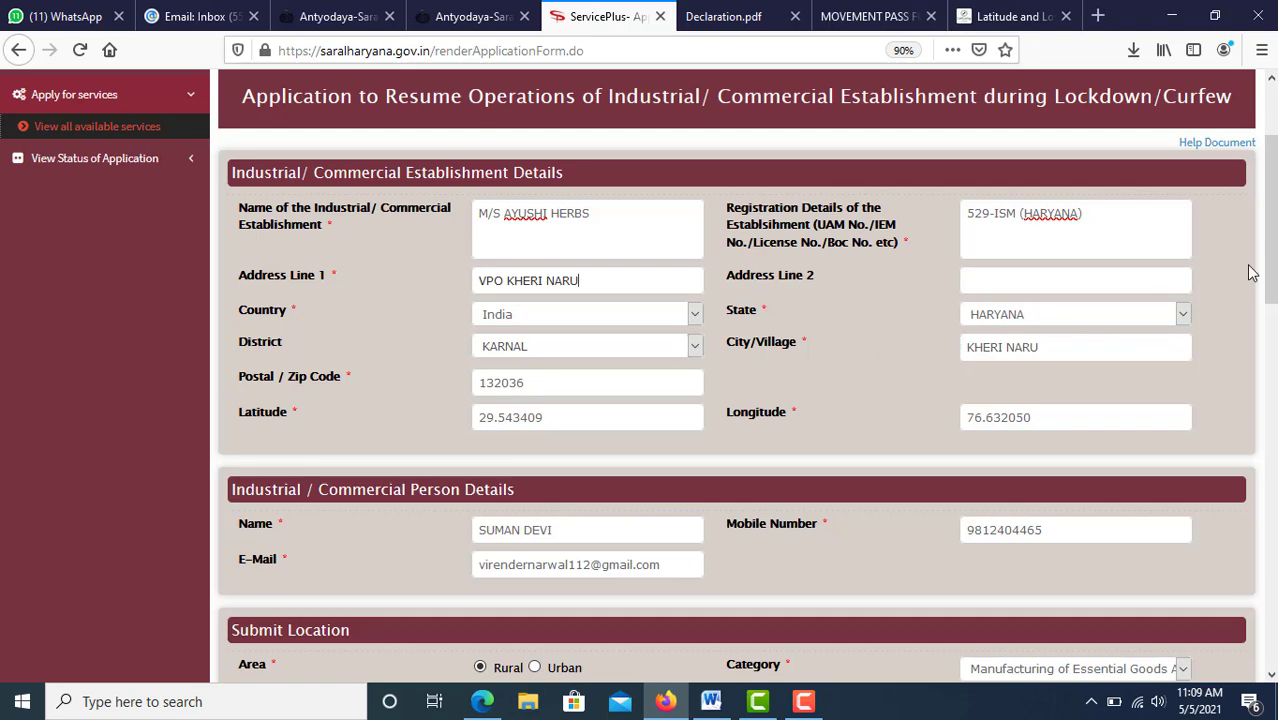
pyautogui.moveTo(1272, 258); pyautogui.dragTo(1272, 316)
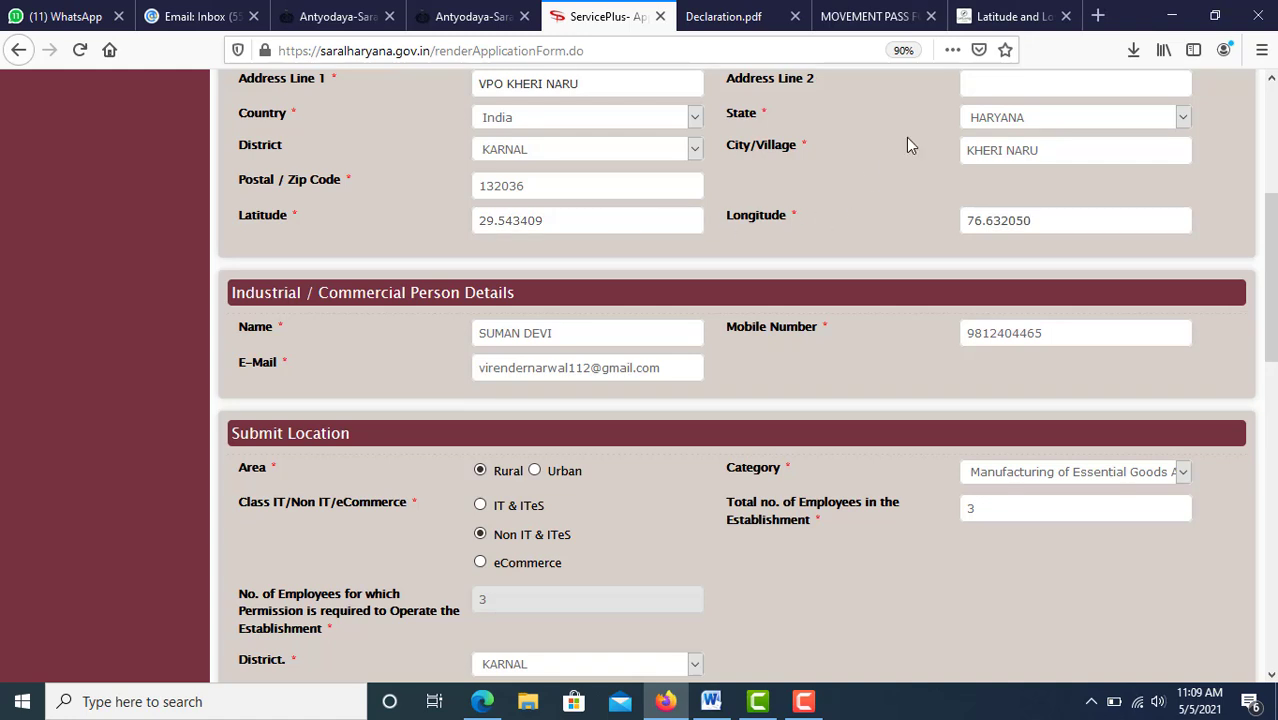
pyautogui.click(1007, 16)
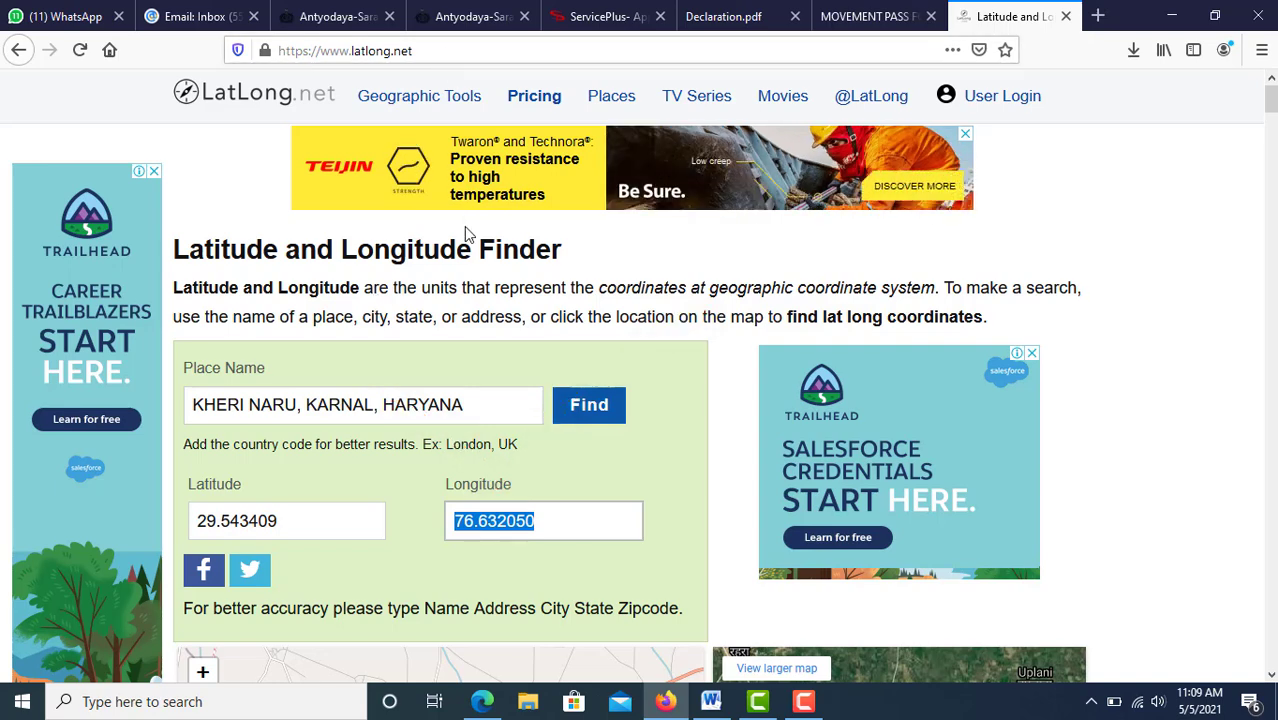
pyautogui.click(384, 403)
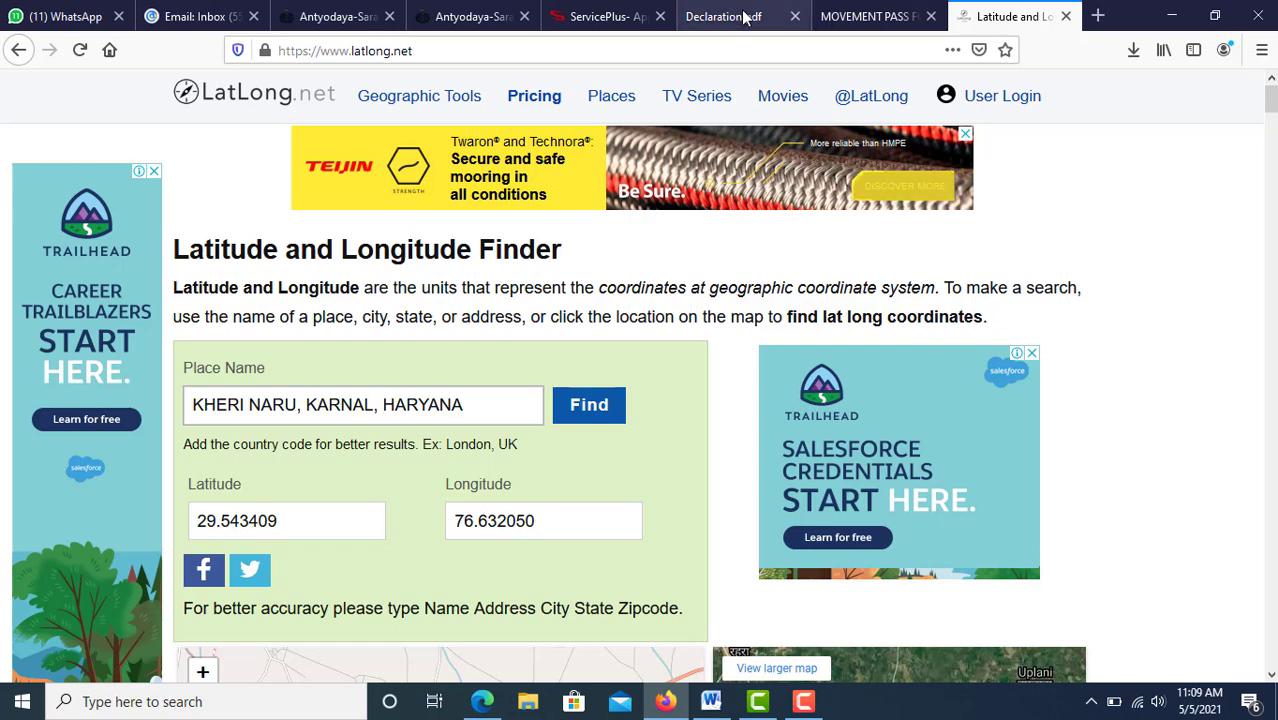
# Step: Return to the application form and examine the Category choices under Submit Location
pyautogui.click(603, 12)
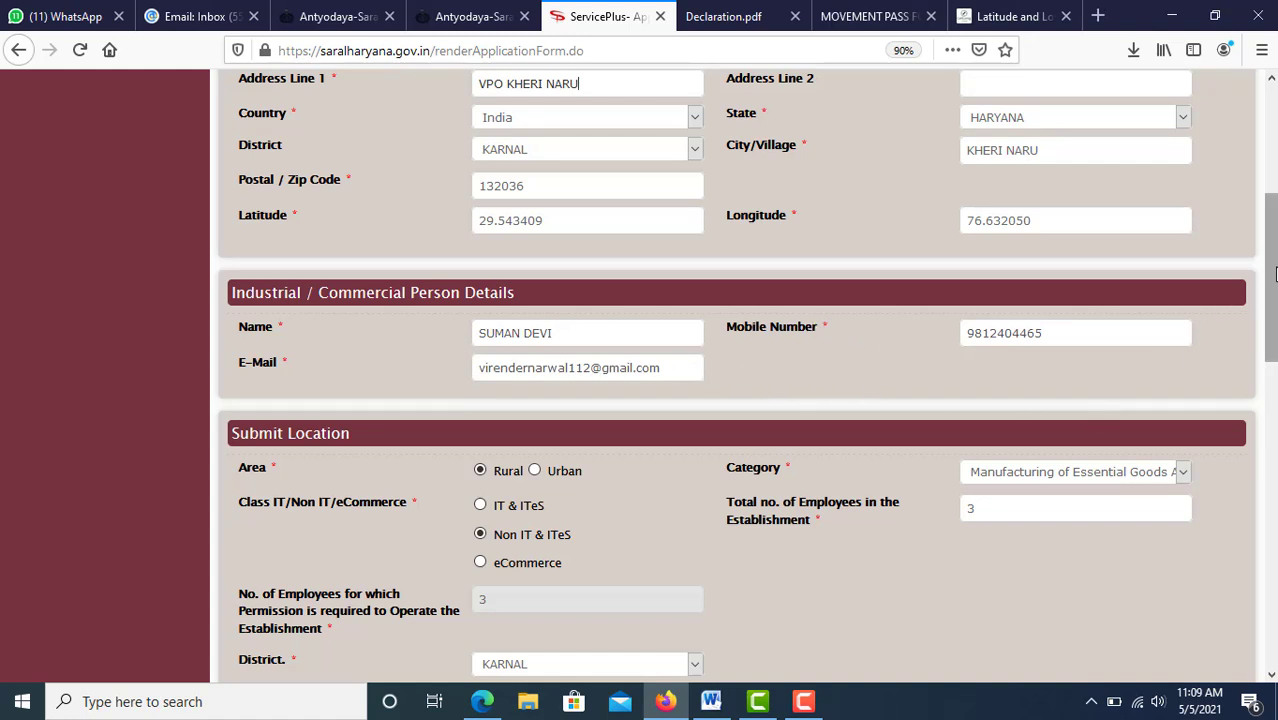
pyautogui.moveTo(1274, 275); pyautogui.dragTo(1272, 358)
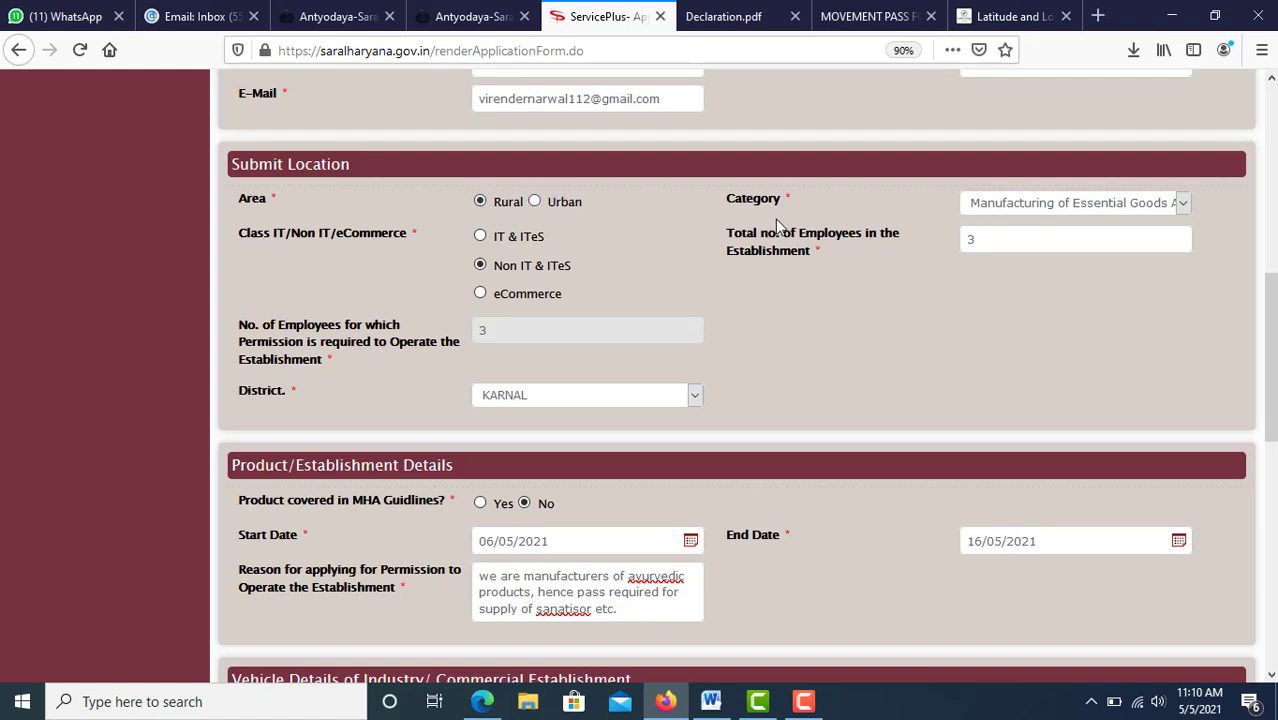
pyautogui.click(1077, 205)
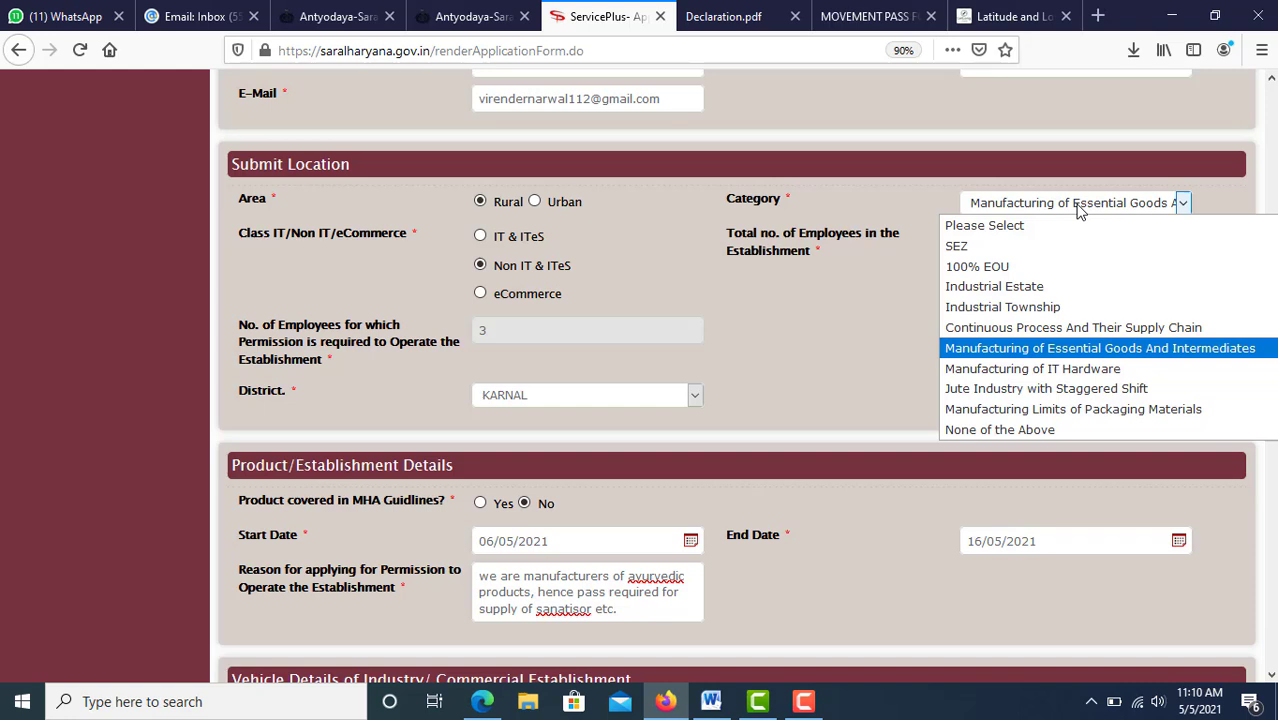
pyautogui.click(770, 308)
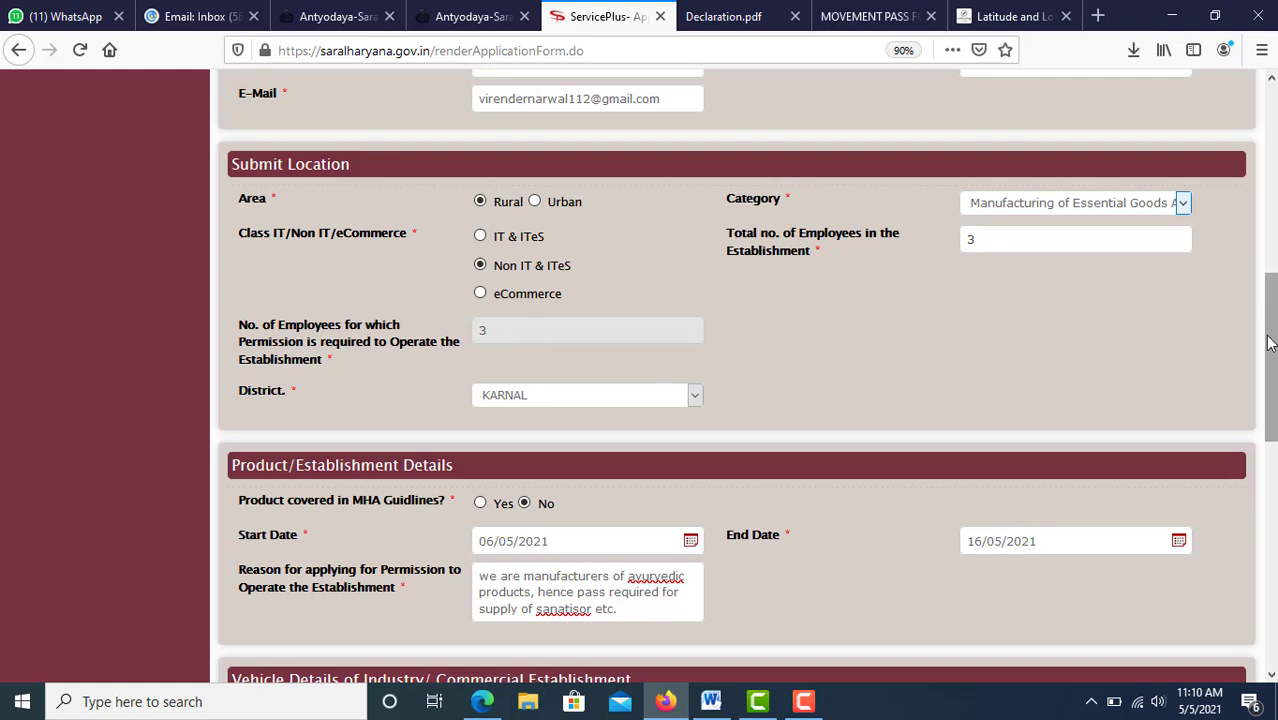
# Step: Set the product's MHA guidelines coverage to Yes to view the extra field, and restore it to No
pyautogui.moveTo(1268, 342); pyautogui.dragTo(1230, 403)
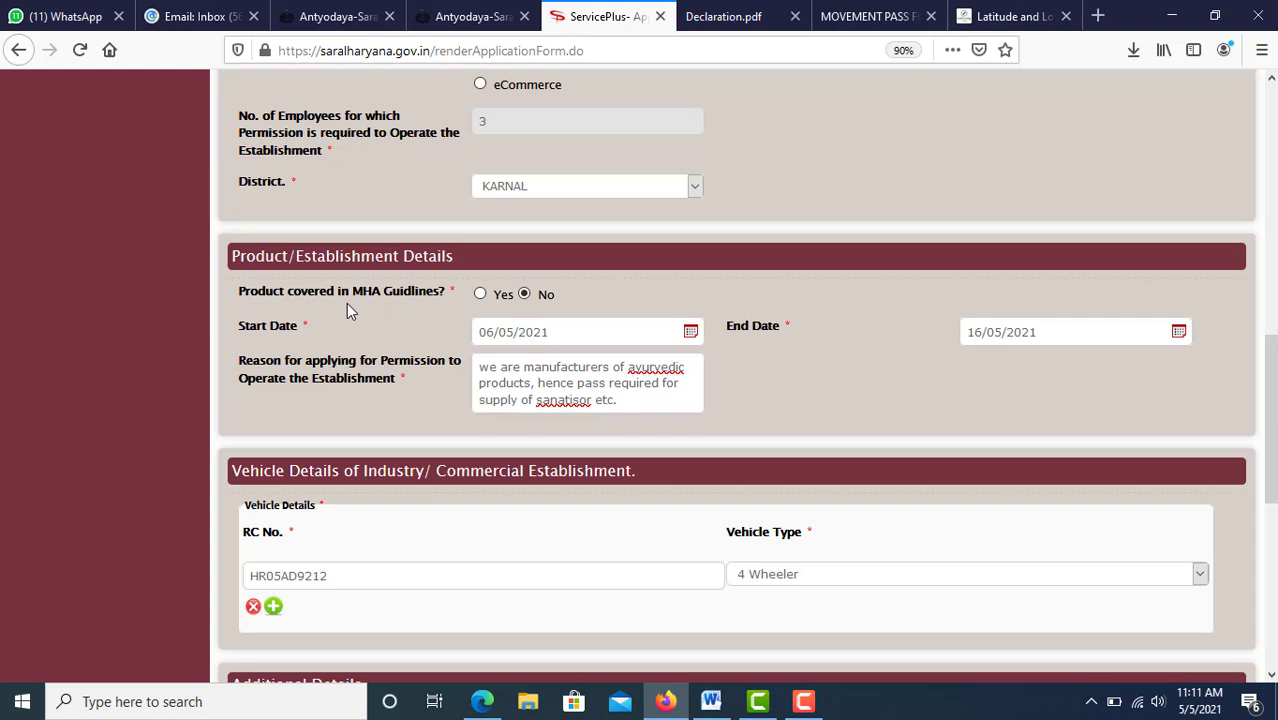
pyautogui.click(481, 295)
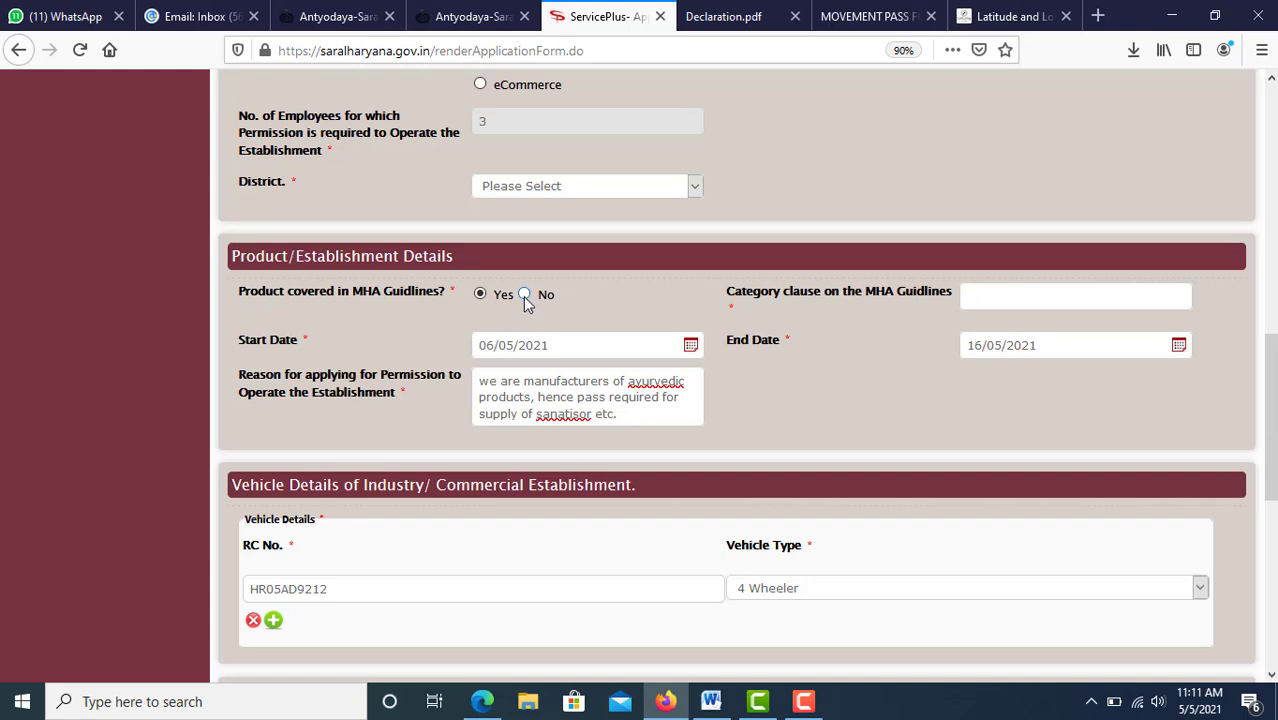
pyautogui.click(524, 294)
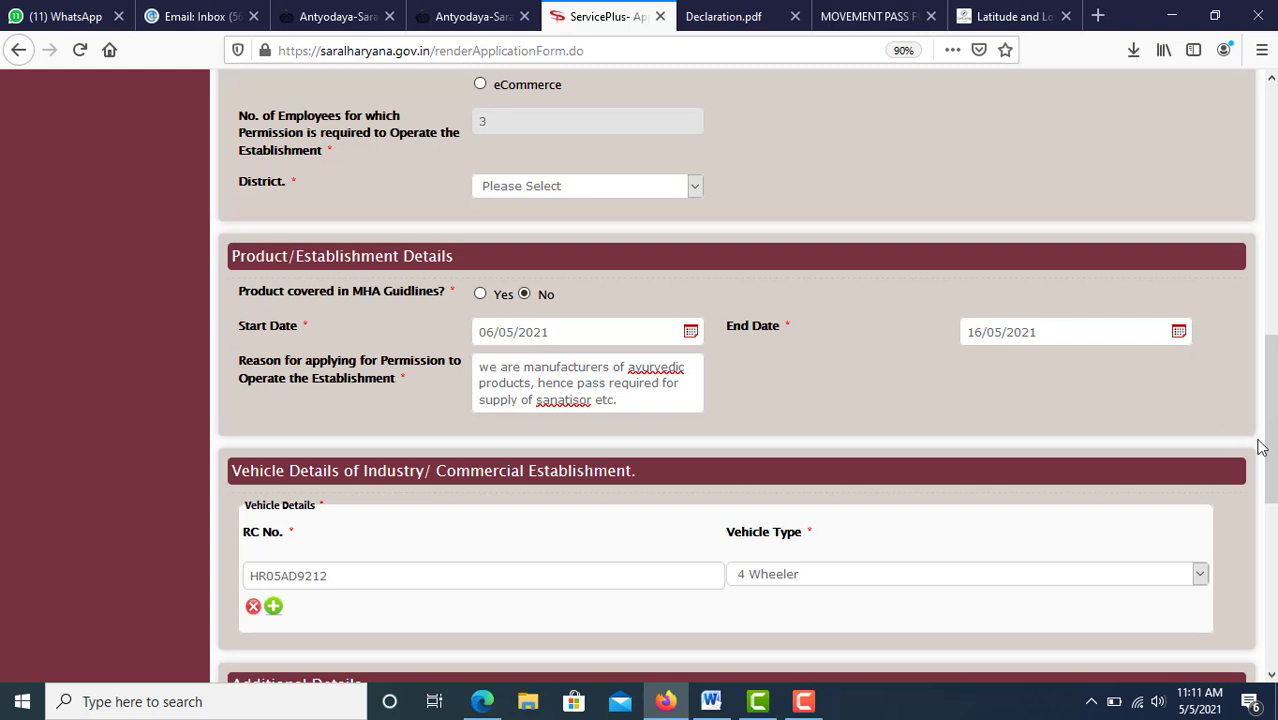
# Step: Review the permission dates and the reason for applying under Product/Establishment Details
pyautogui.moveTo(1274, 445); pyautogui.dragTo(1272, 468)
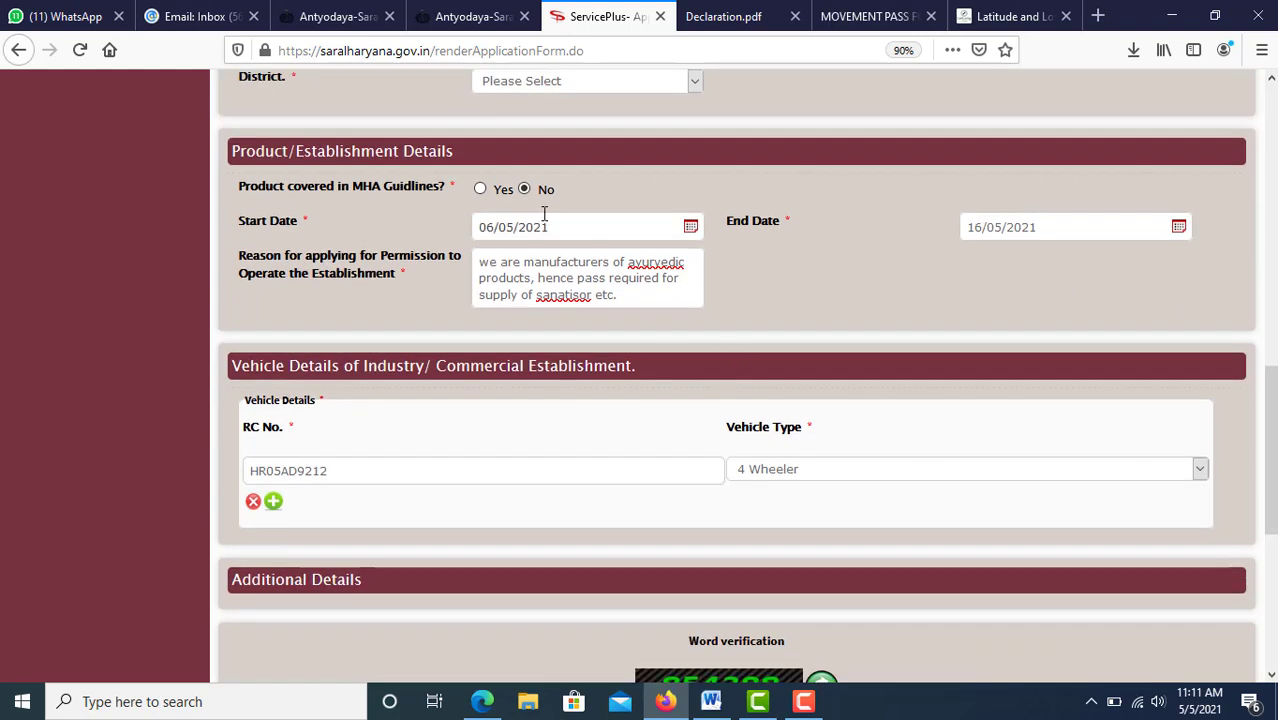
pyautogui.click(533, 279)
pyautogui.write(',')
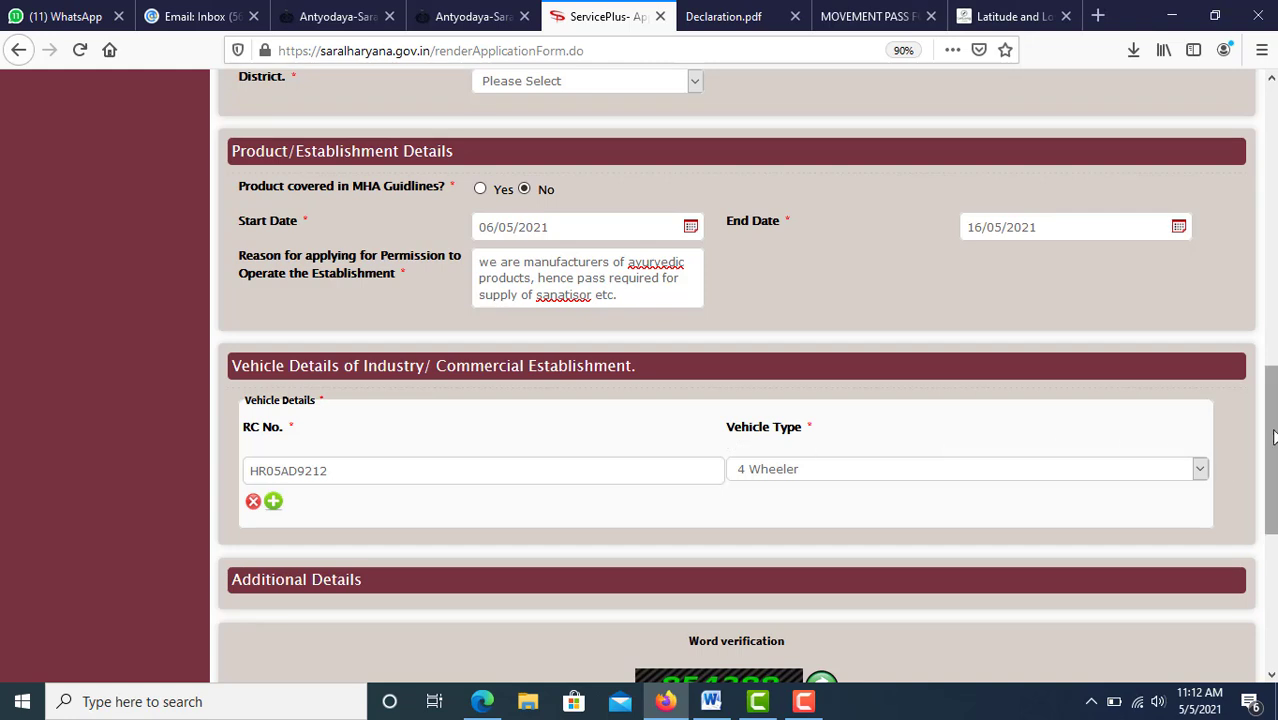
# Step: Review the vehicle details and examine the available vehicle types for the establishment's vehicle
pyautogui.moveTo(1273, 436); pyautogui.dragTo(1273, 457)
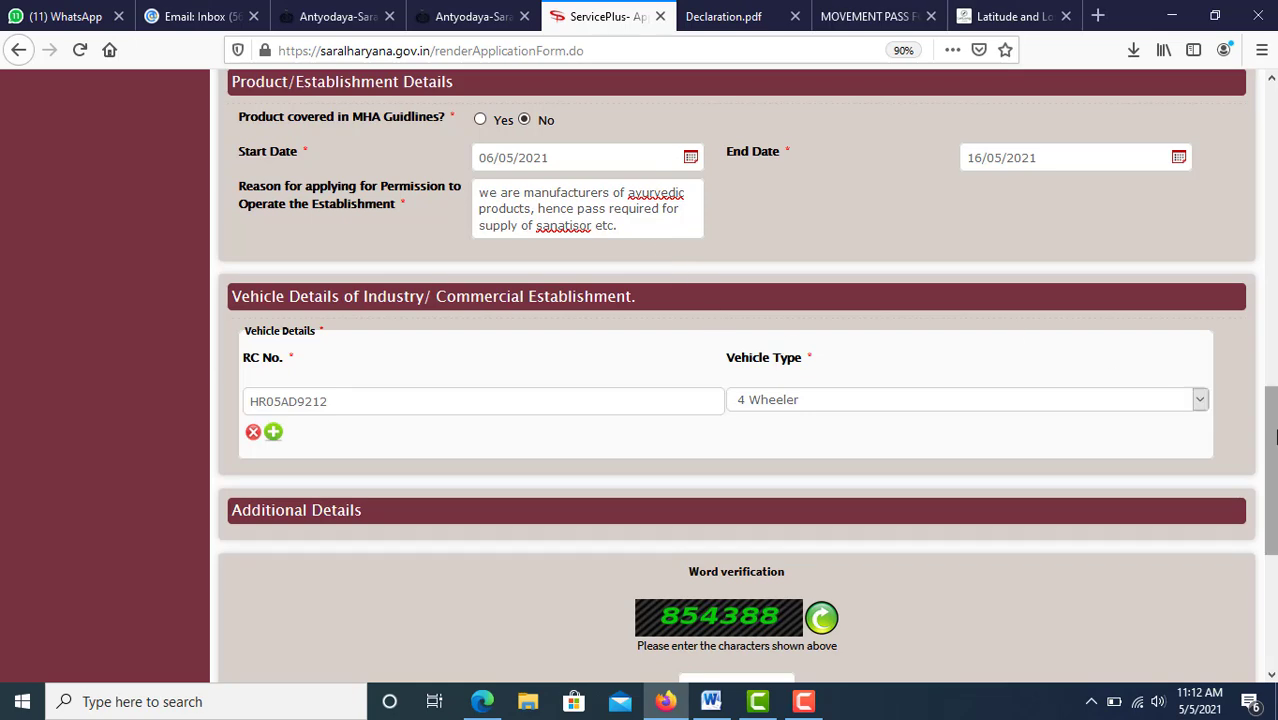
pyautogui.scroll(-3, 1246, 480)
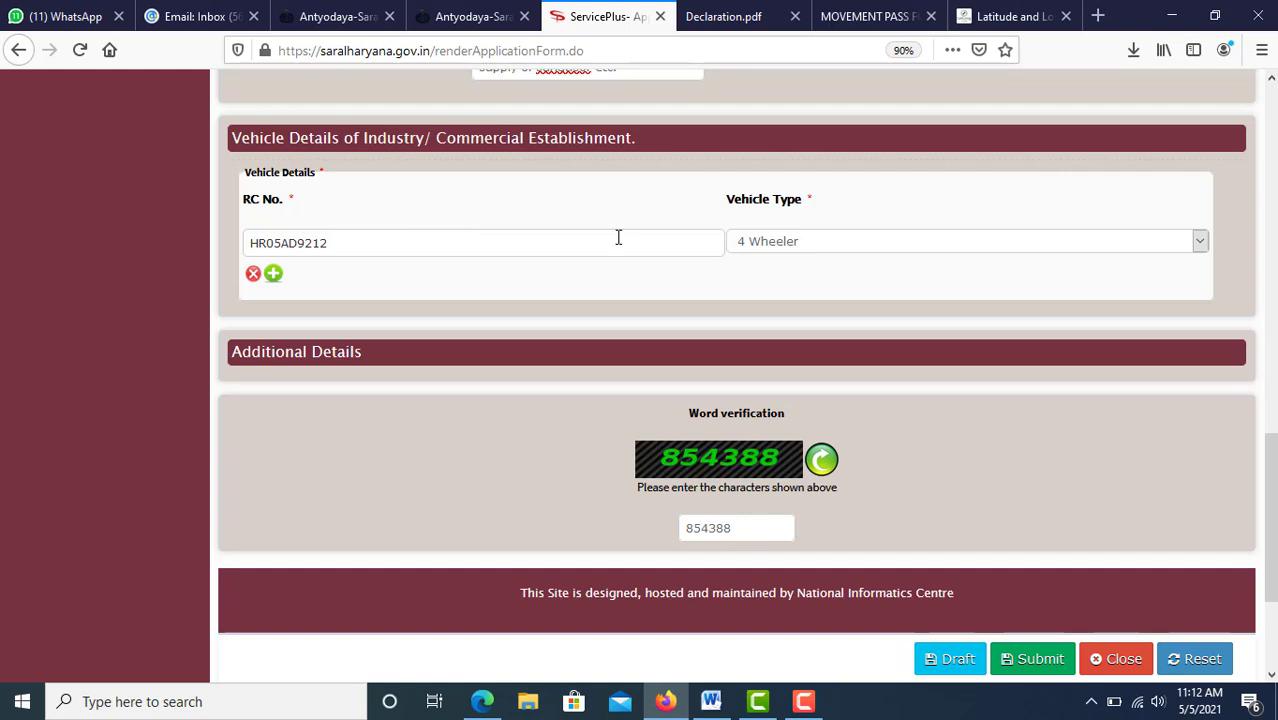
pyautogui.click(797, 250)
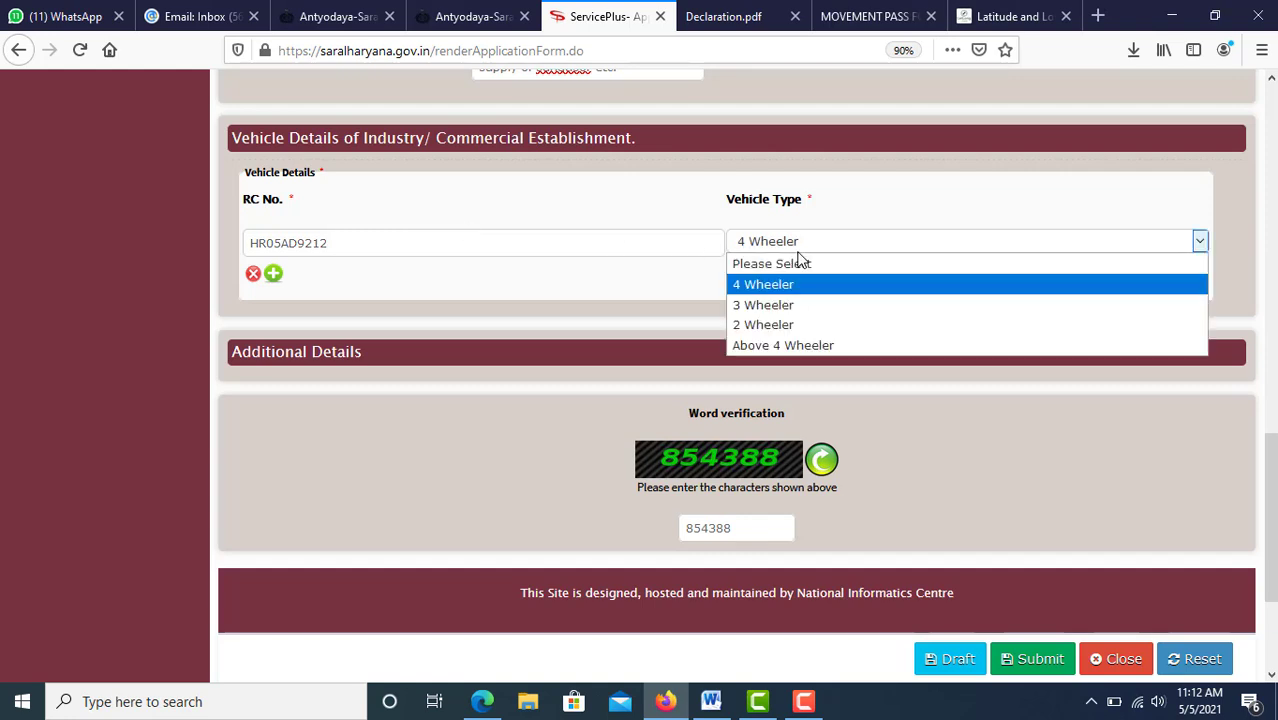
pyautogui.click(680, 345)
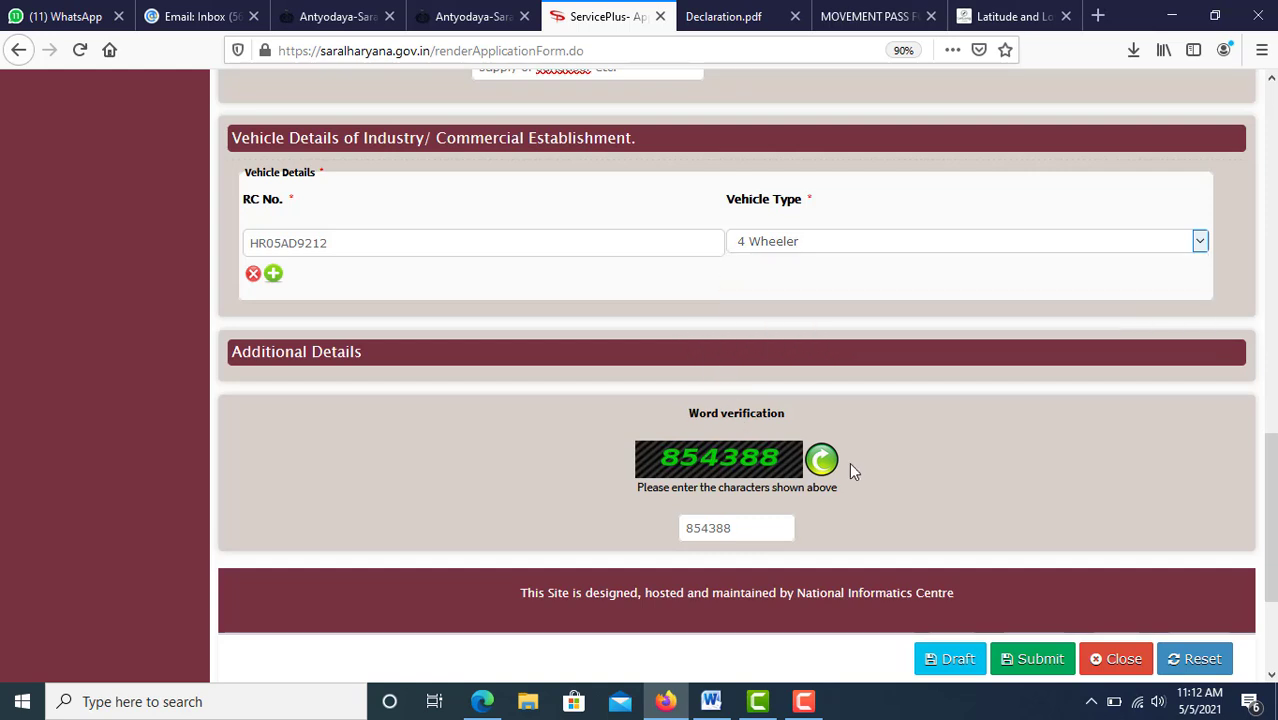
# Step: Try to submit the application, and set the district under Submit Location to KARNAL
pyautogui.click(746, 527)
pyautogui.click(1019, 663)
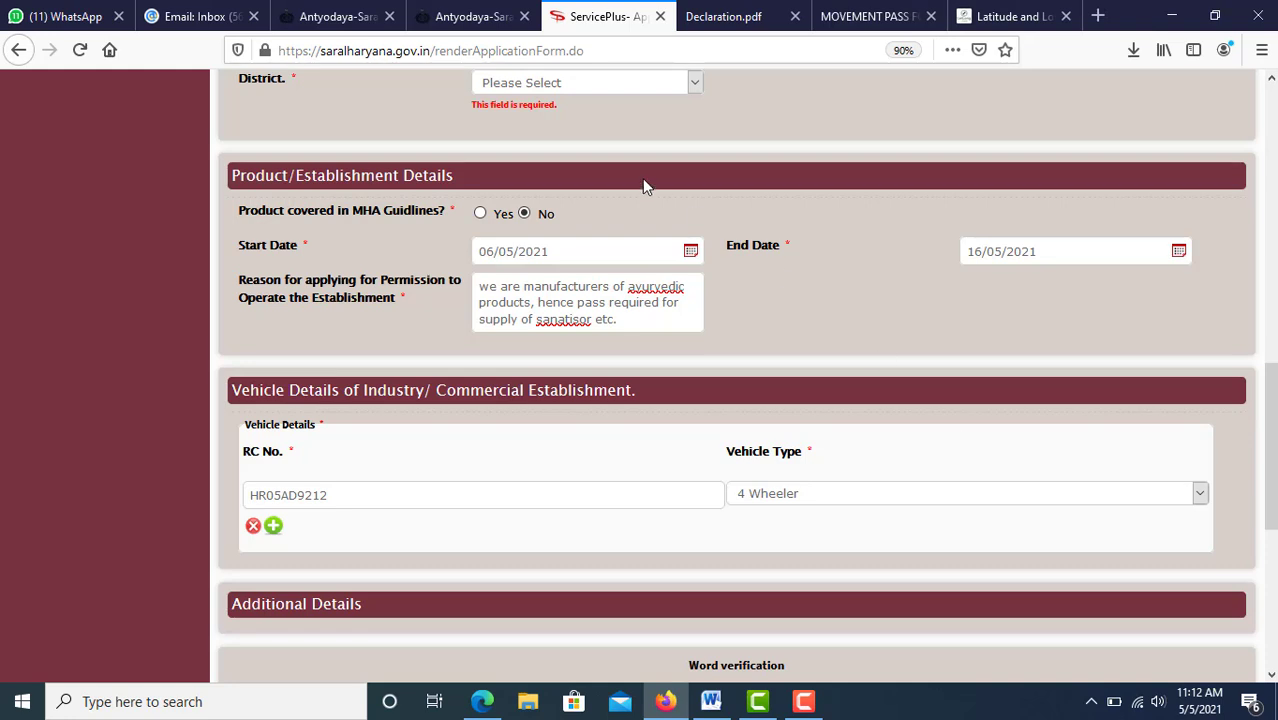
pyautogui.click(612, 90)
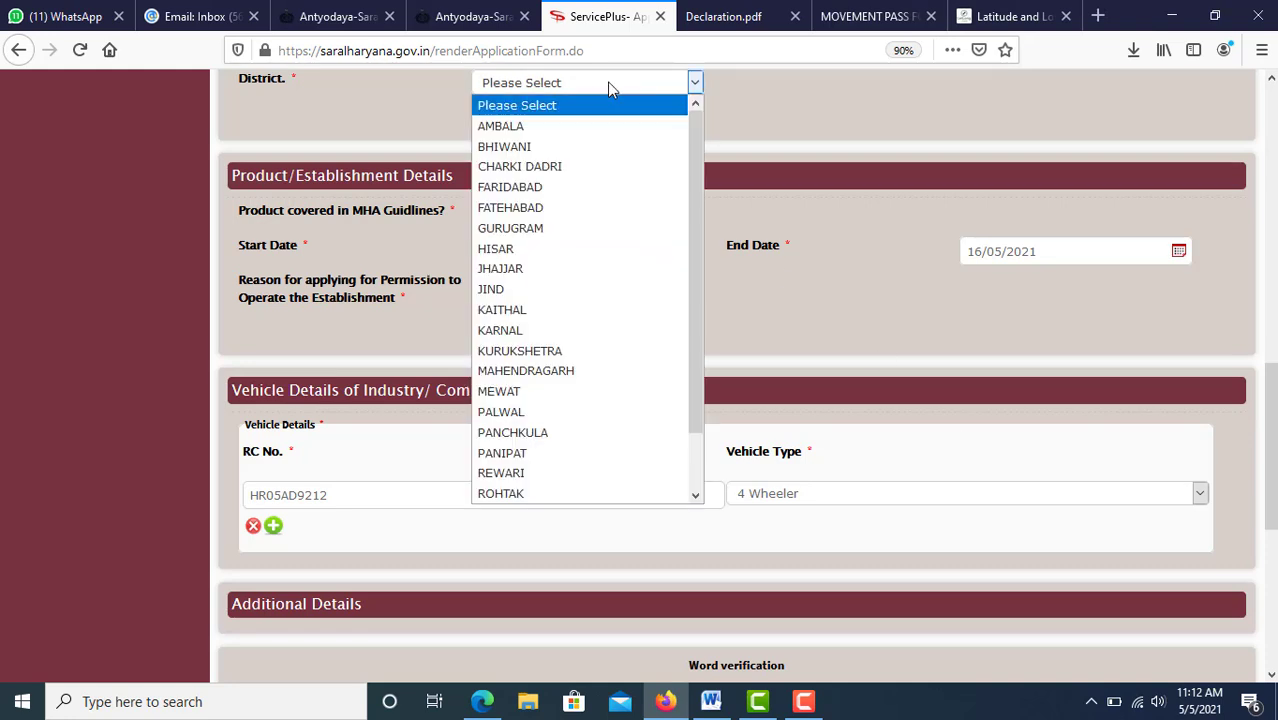
pyautogui.click(551, 330)
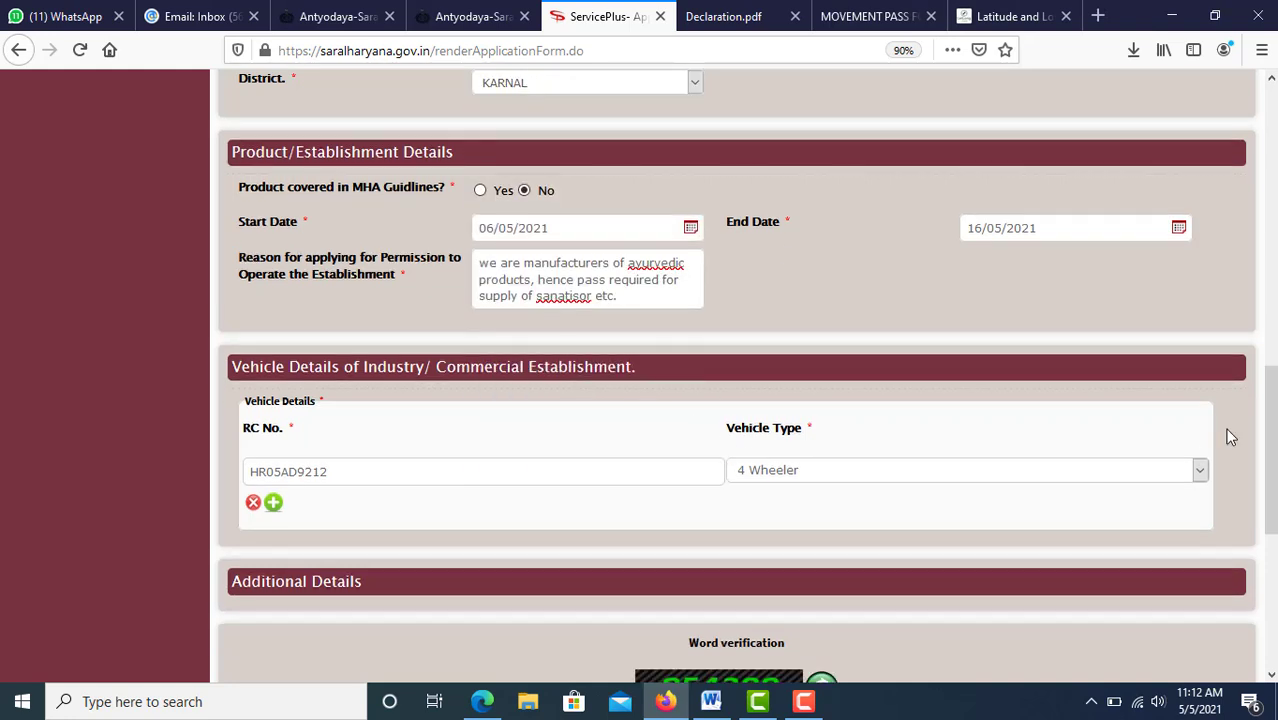
# Step: Submit the filled application form and proceed from the draft preview to attaching its annexures
pyautogui.moveTo(1268, 436); pyautogui.dragTo(999, 598)
pyautogui.click(1053, 563)
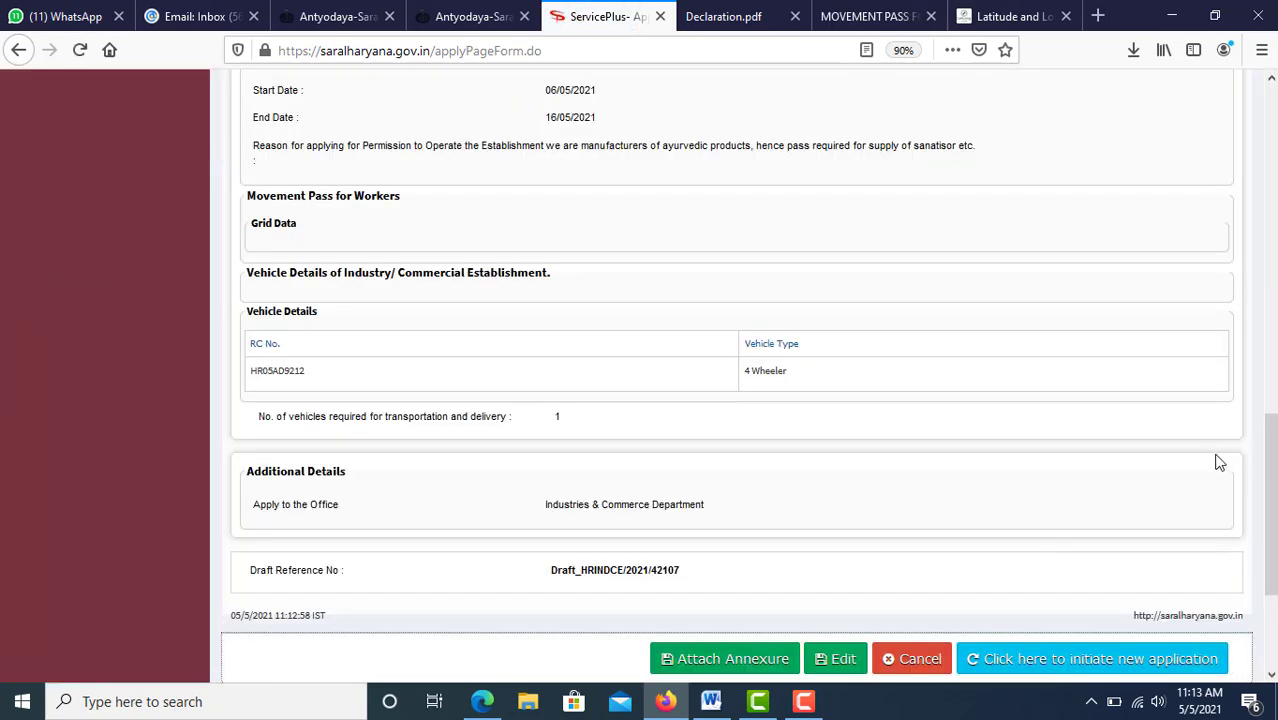
pyautogui.moveTo(1270, 452); pyautogui.dragTo(1205, 528)
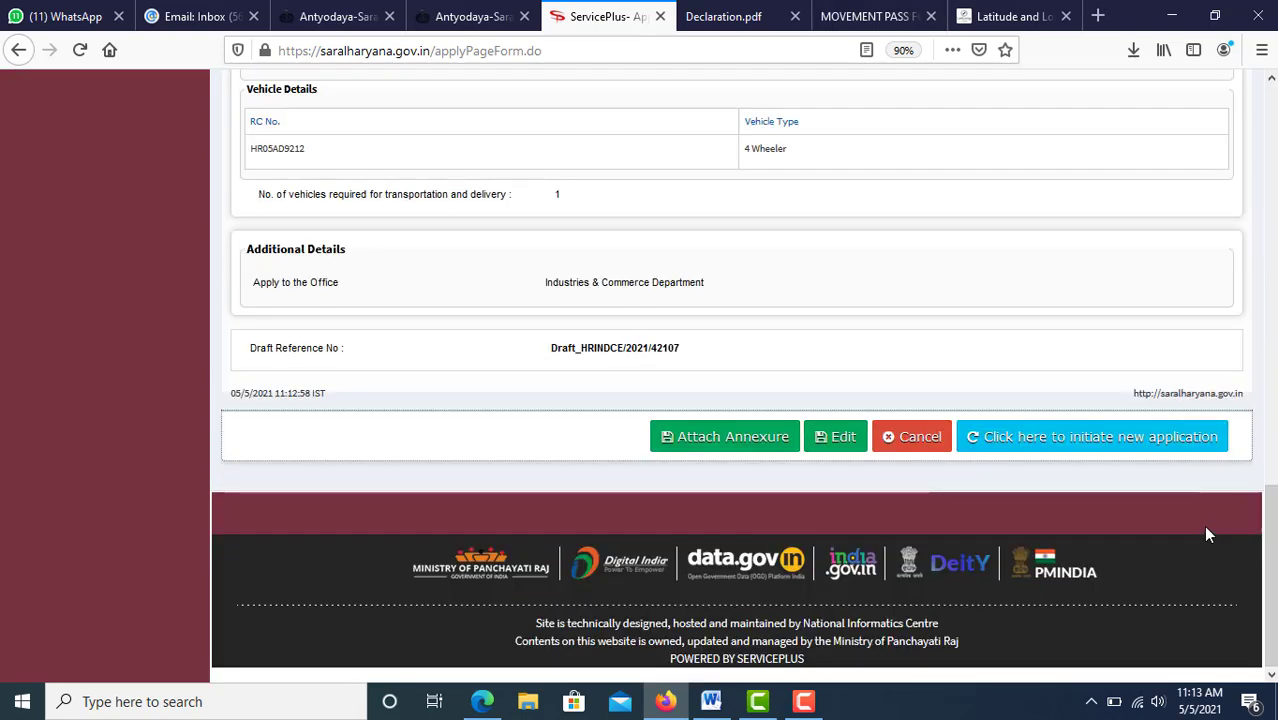
pyautogui.click(758, 443)
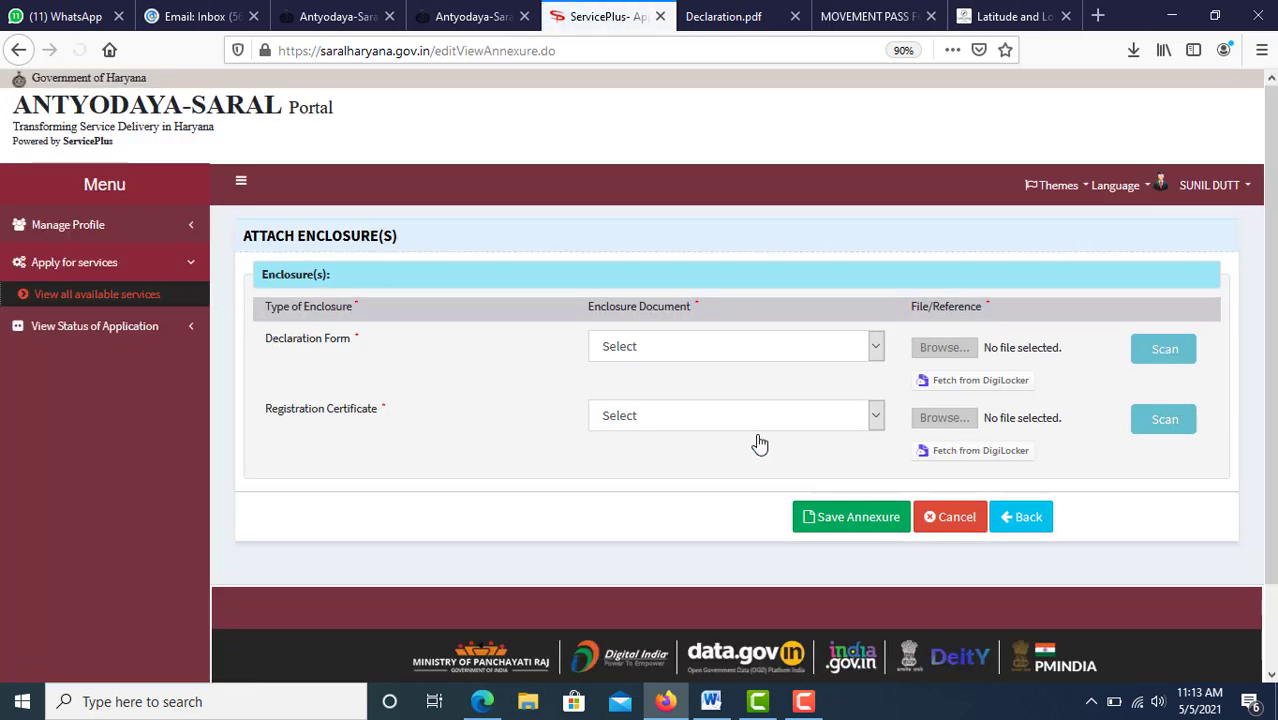
# Step: Attach DEC FORM.pdf as the Declaration Form and RC BDA.pdf as the Registration Certificate, and save the annexures
pyautogui.click(713, 347)
pyautogui.click(694, 401)
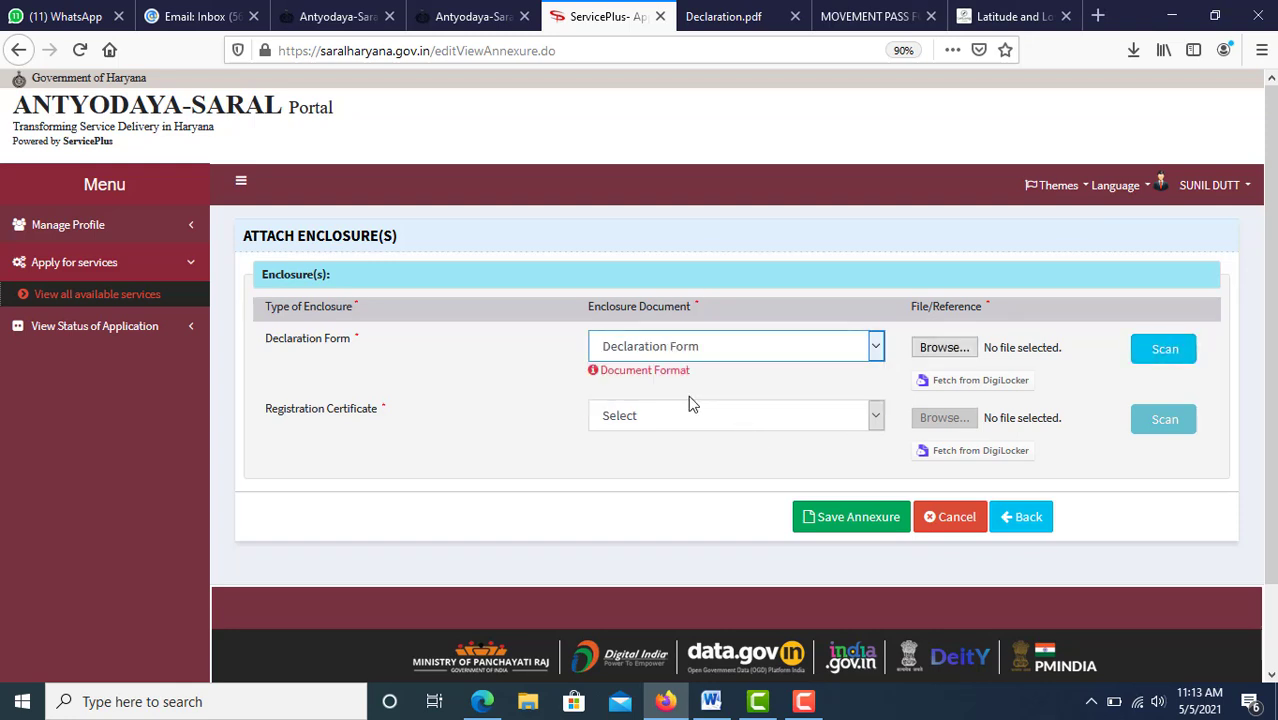
pyautogui.click(636, 418)
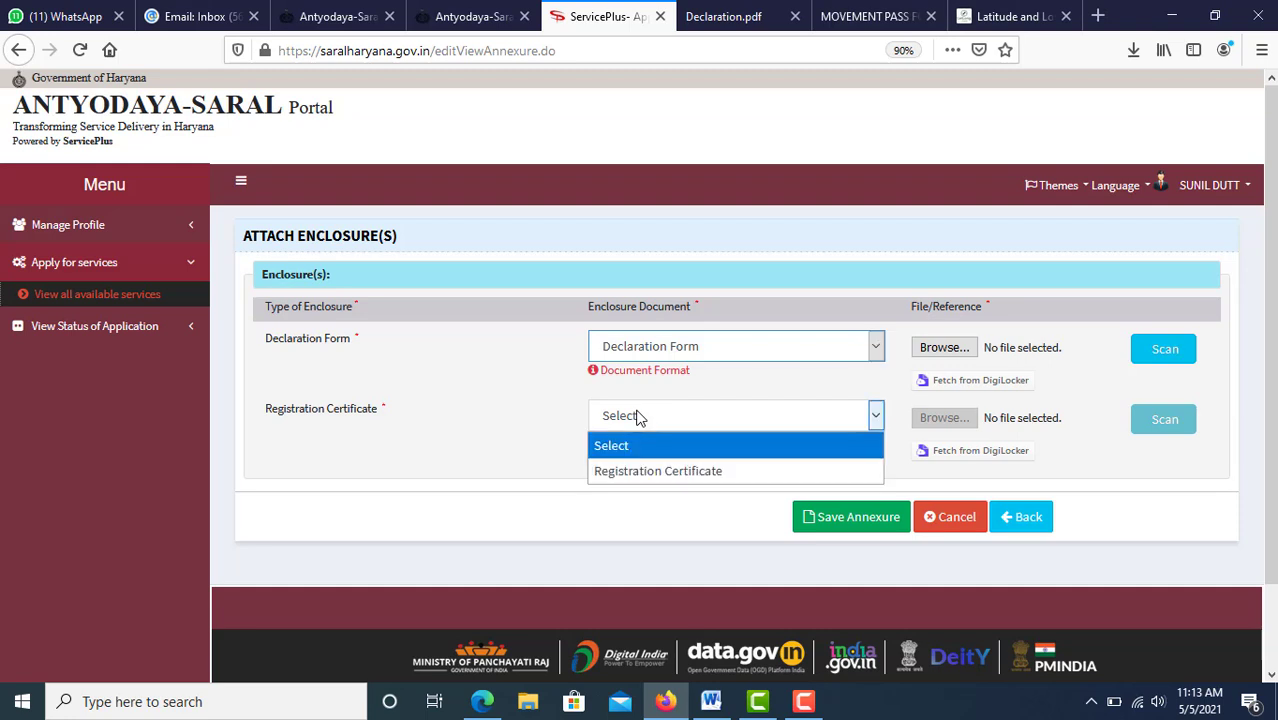
pyautogui.click(682, 472)
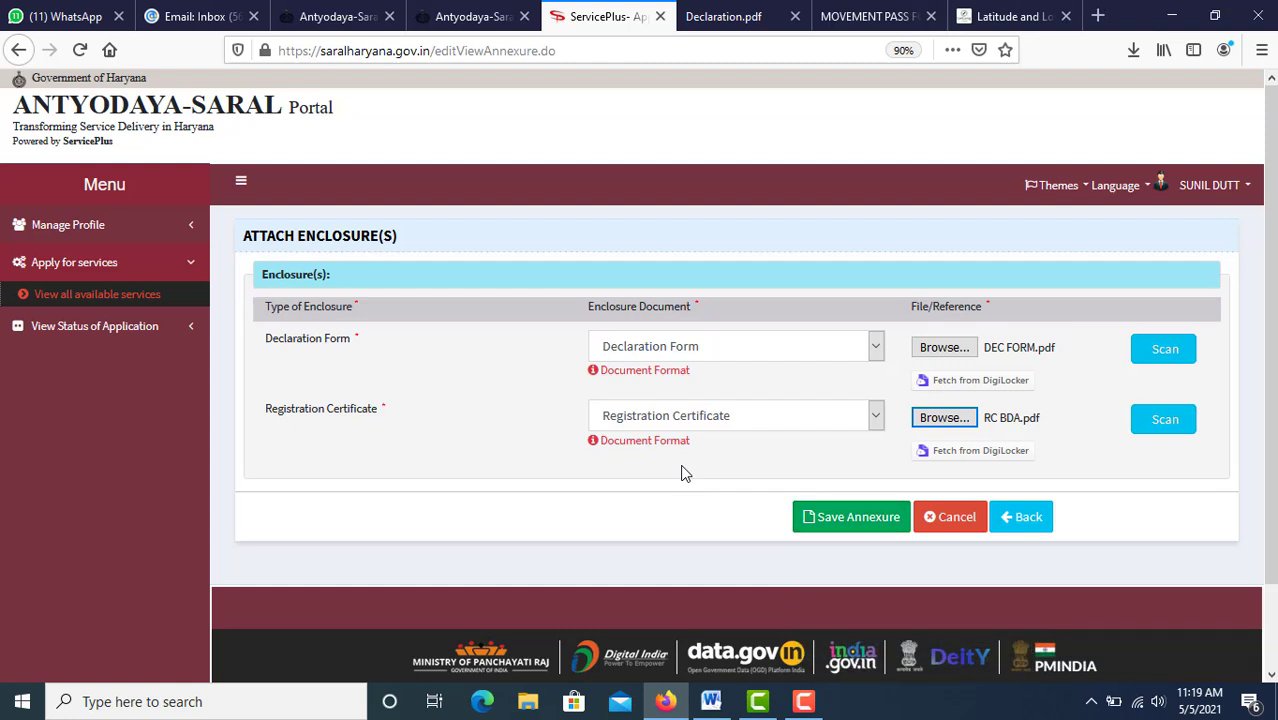
pyautogui.click(866, 527)
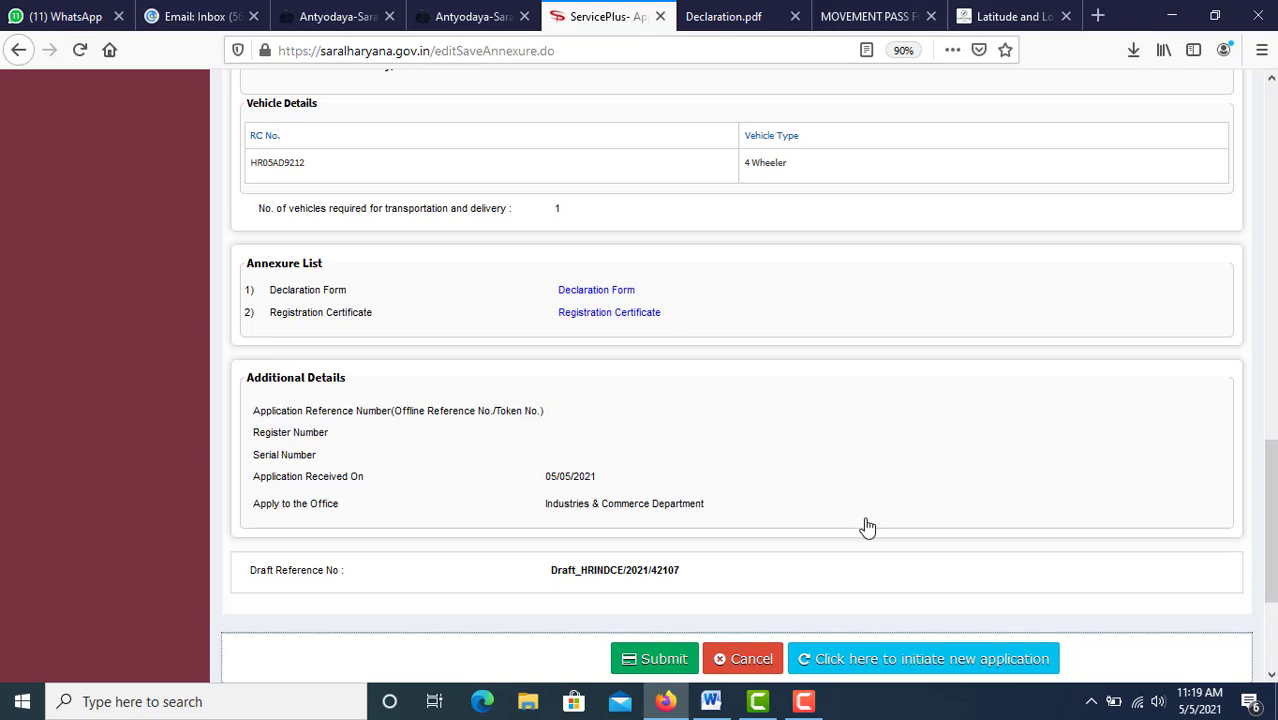
# Step: Review the complete application preview with its annexure list and submit the application
pyautogui.moveTo(1266, 466); pyautogui.dragTo(1264, 95)
pyautogui.scroll(-3, 1231, 303)
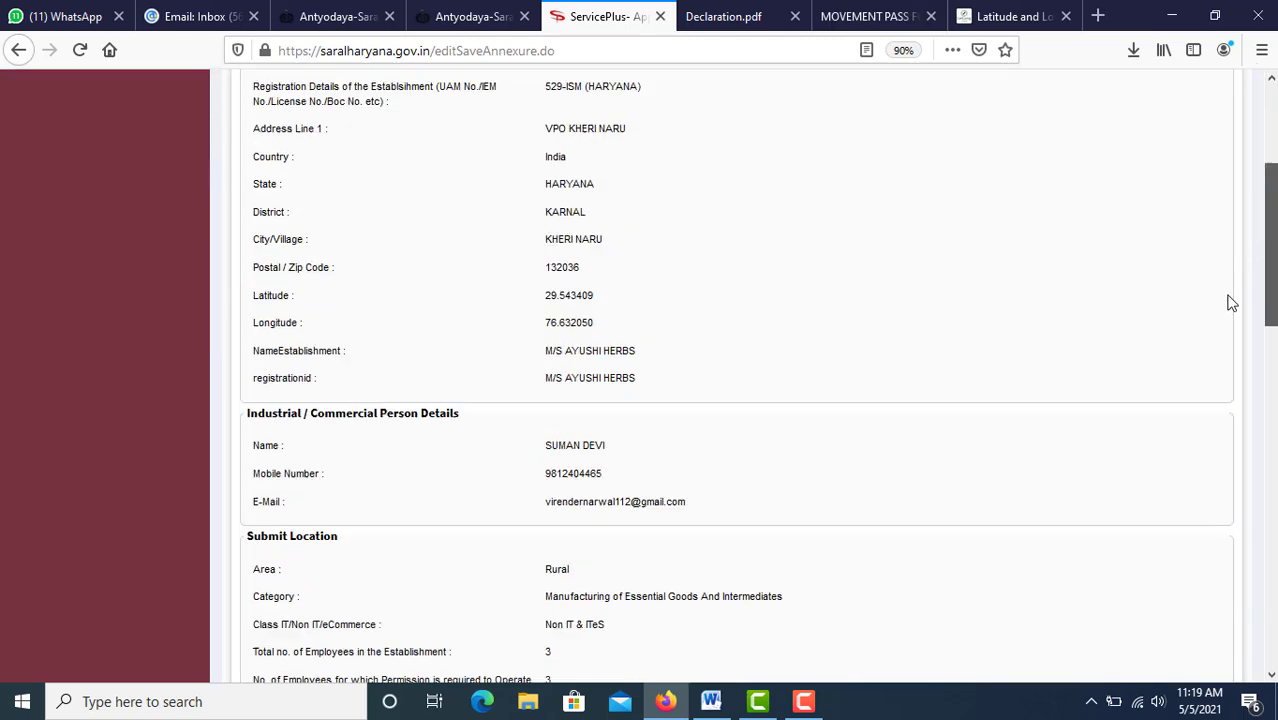
pyautogui.scroll(-15, 1230, 303)
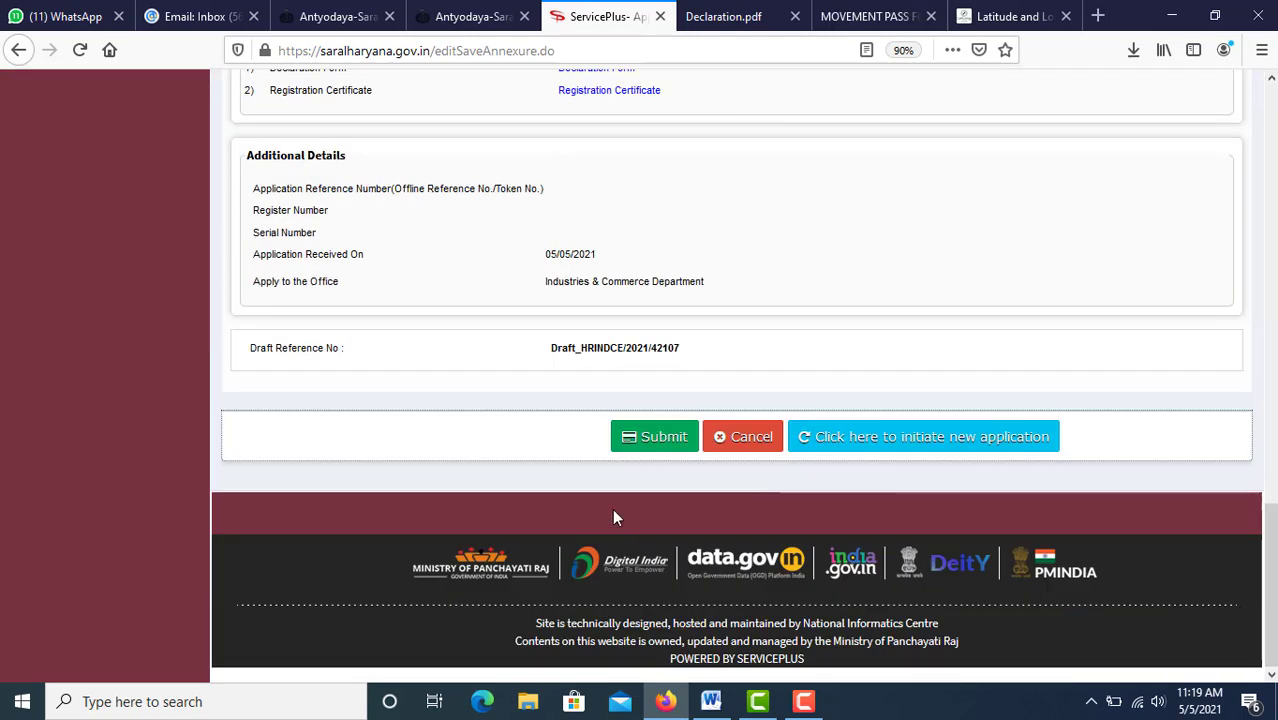
pyautogui.click(664, 442)
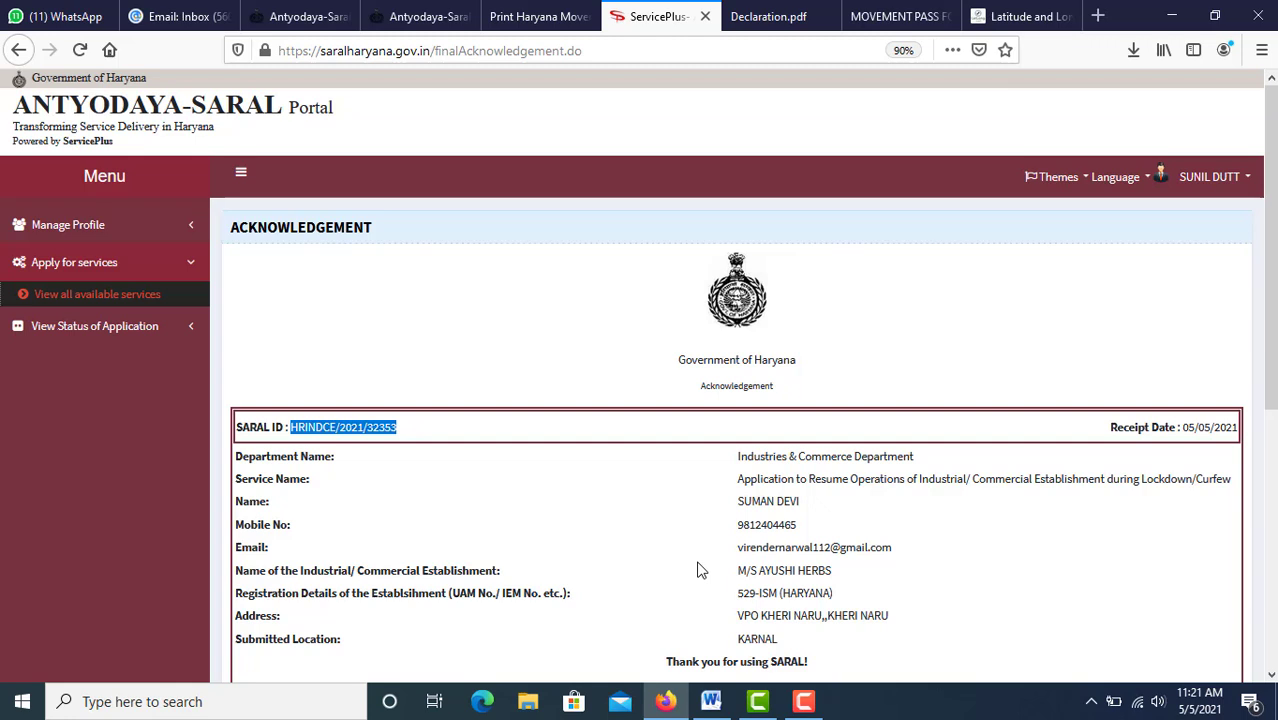
# Step: Select the registered mobile number on the acknowledgement, open the portal's page for printing approved passes, and return to the acknowledgement
pyautogui.doubleClick(764, 524)
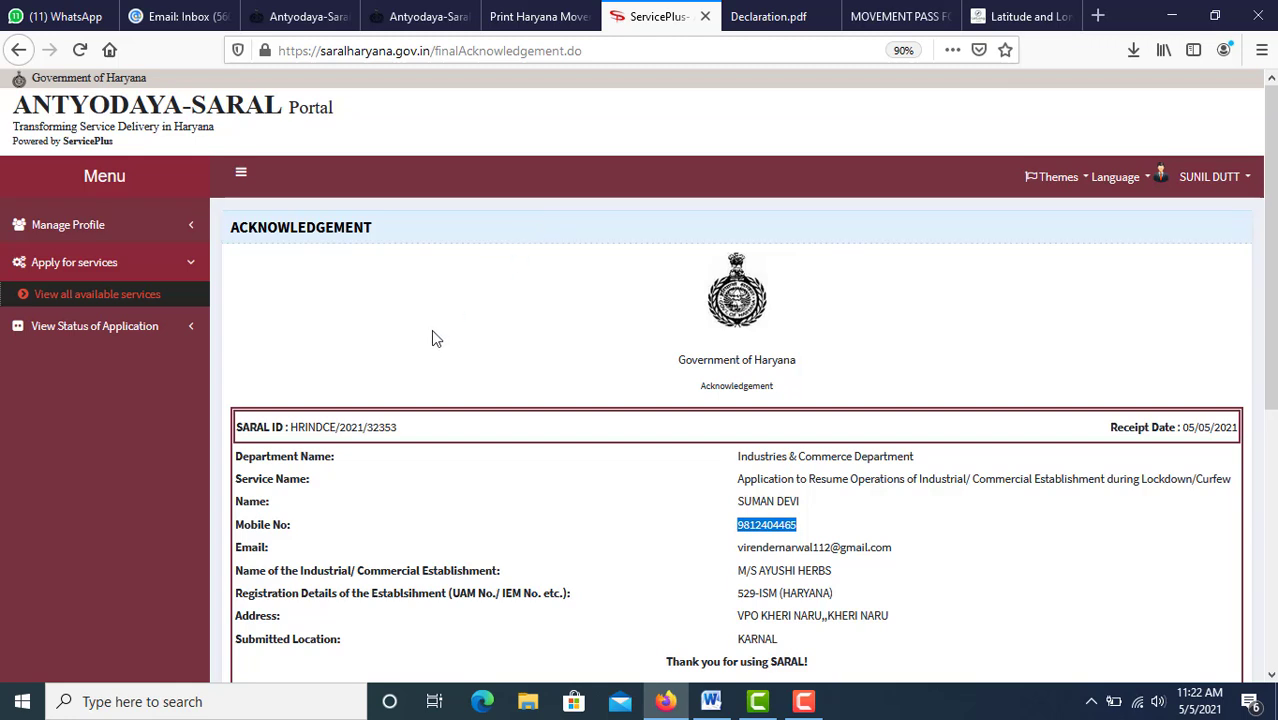
pyautogui.click(296, 18)
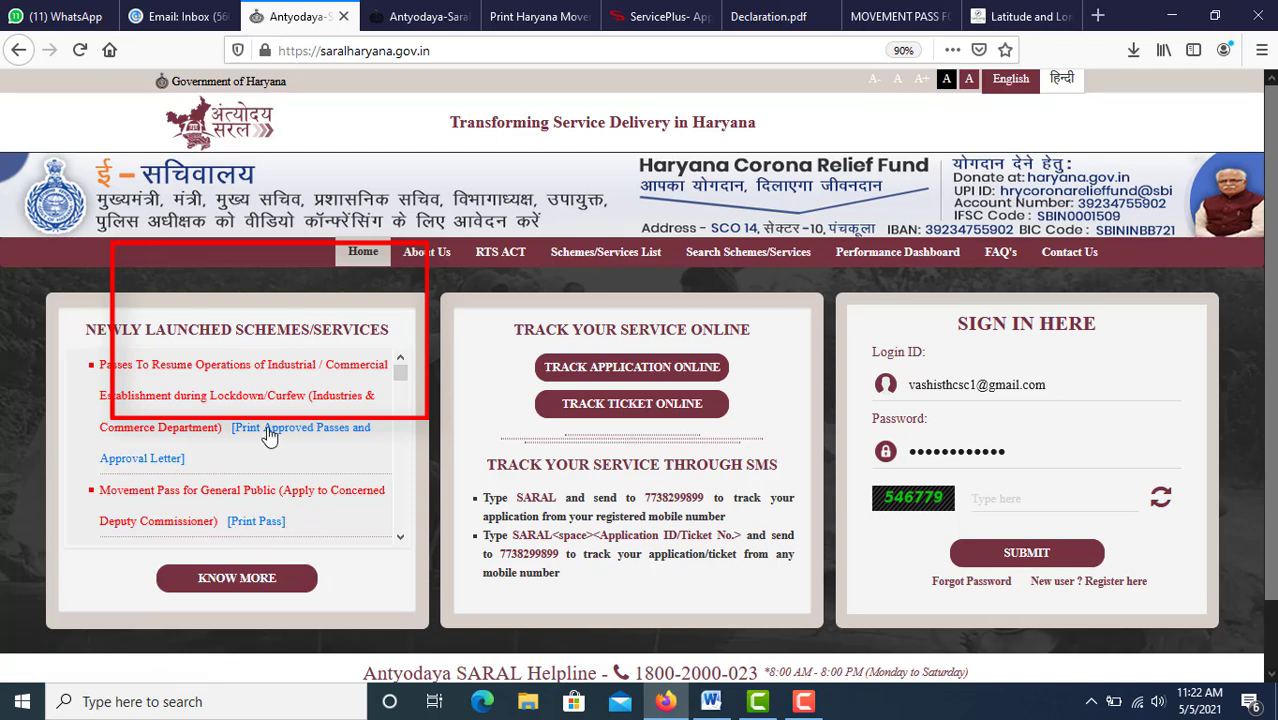
pyautogui.click(320, 436)
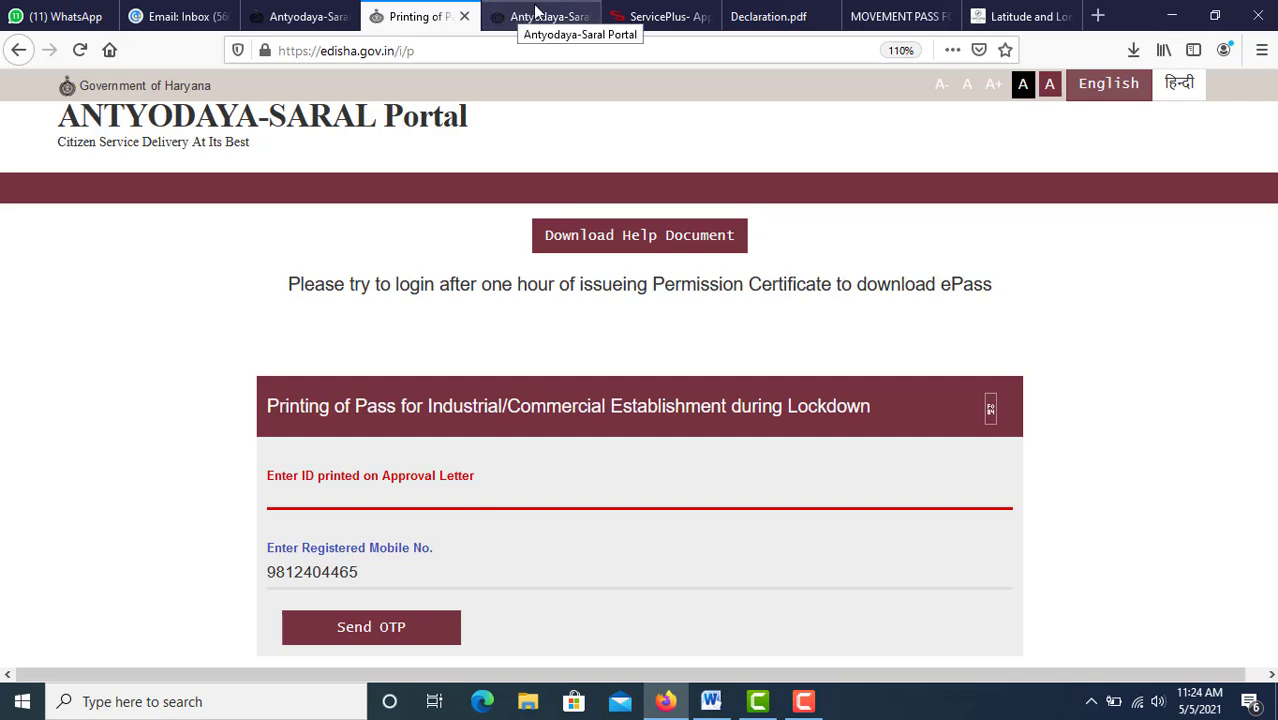
pyautogui.click(682, 18)
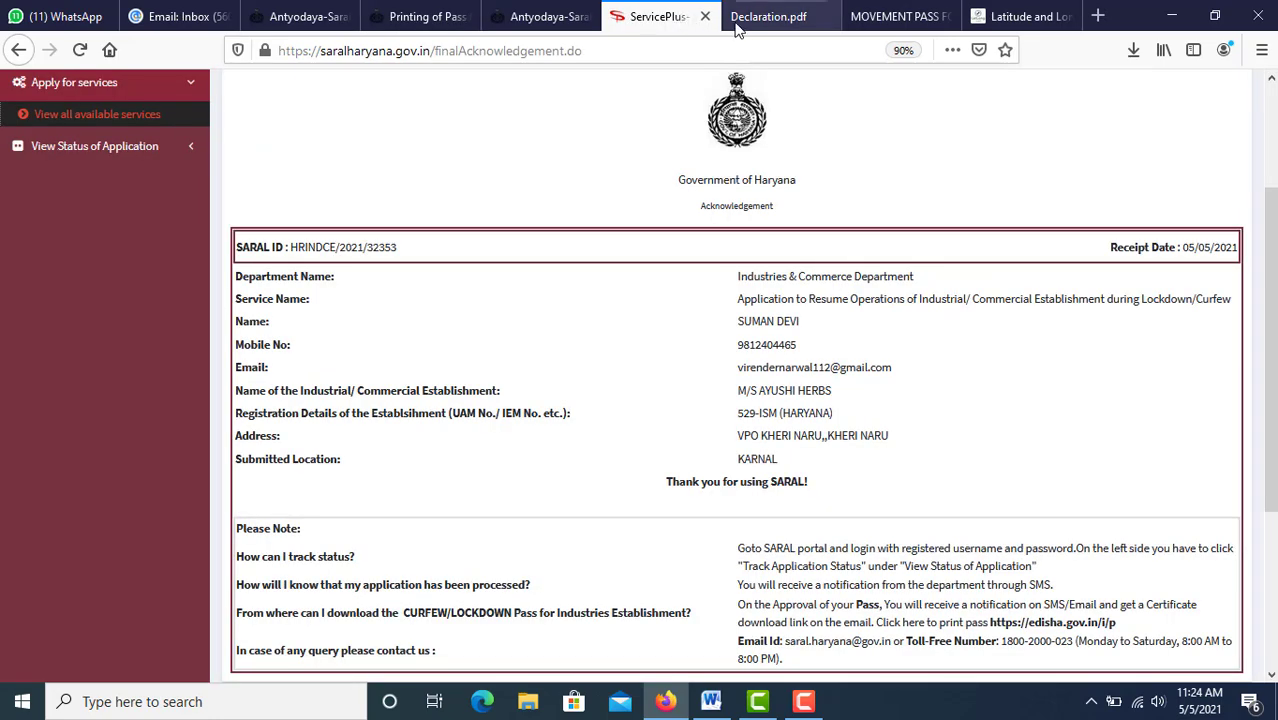